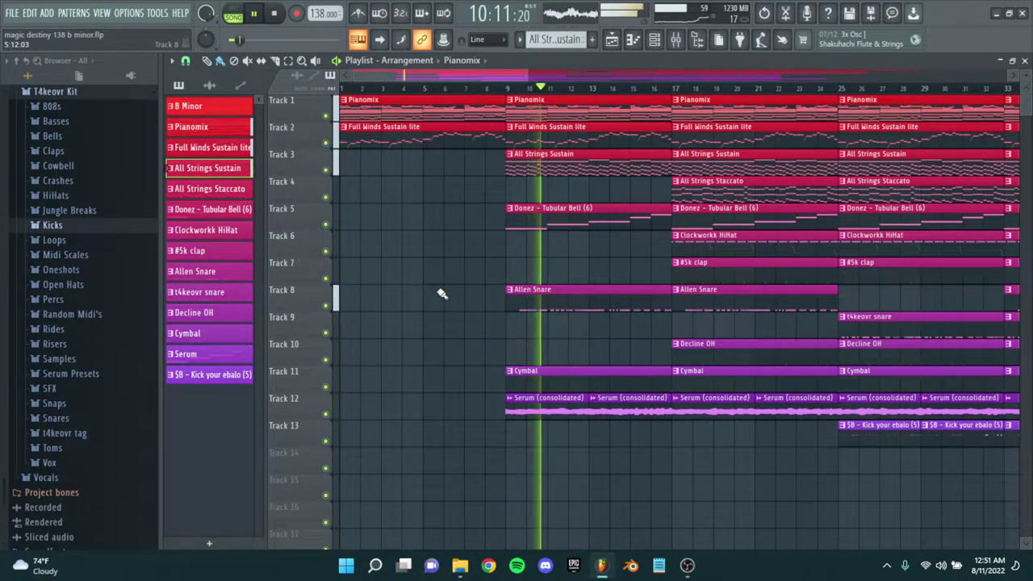
# - Follow the song playback in the playlist and examine how the tracks enter across the arrangement
pyautogui.hscroll(5, 710, 330)
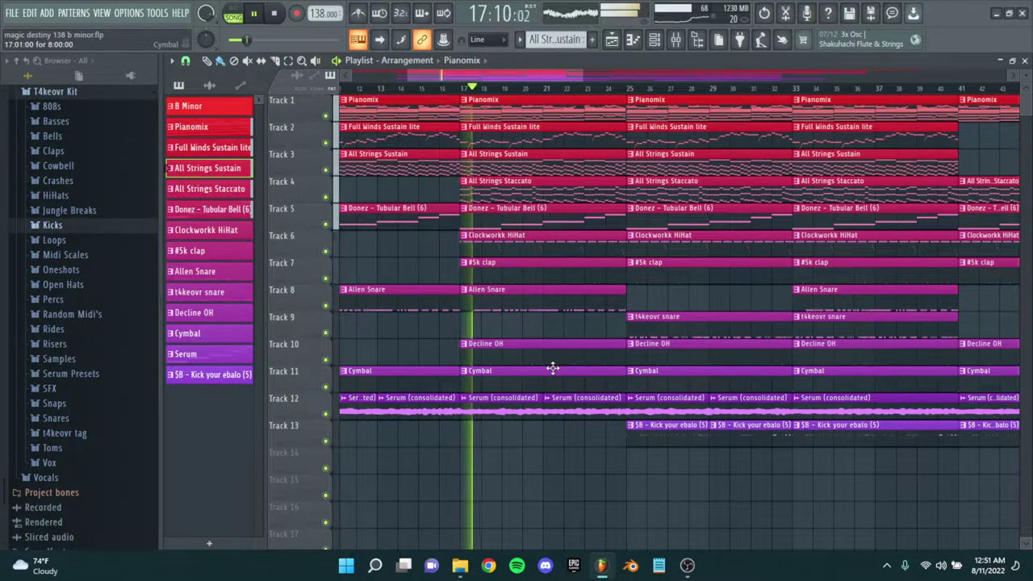
pyautogui.scroll(4, 533, 352)
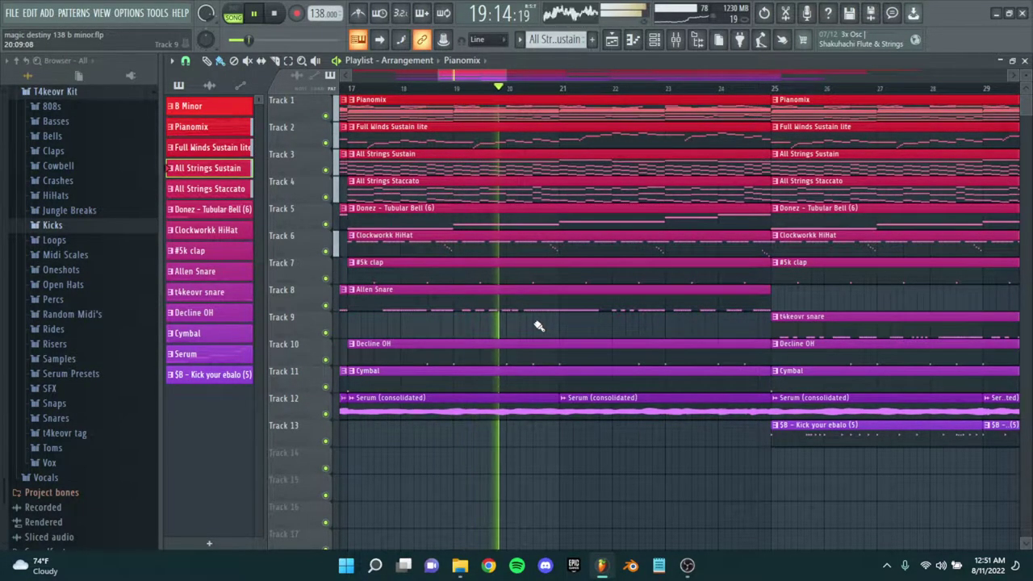
pyautogui.scroll(-2, 536, 323)
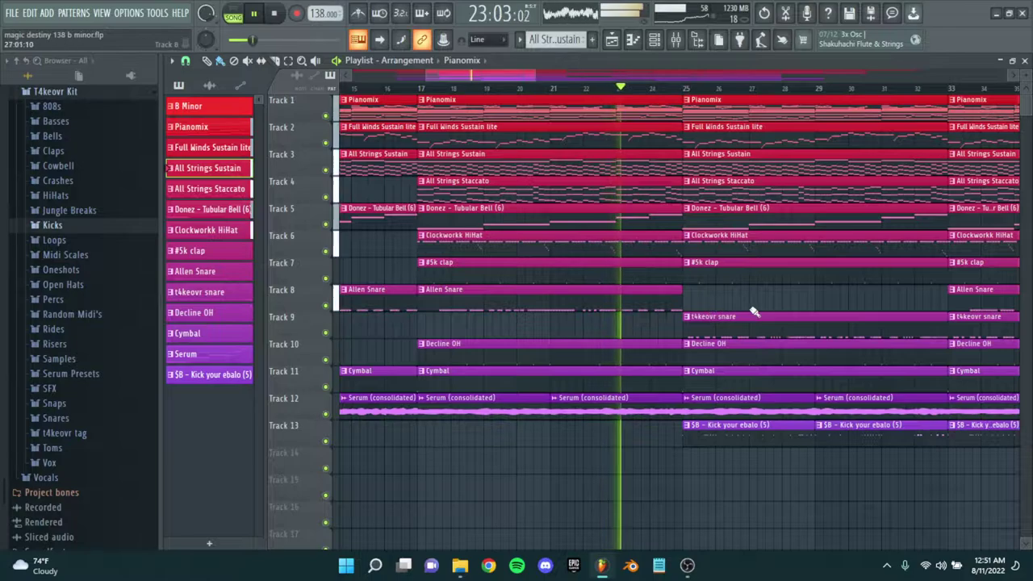
pyautogui.moveTo(727, 316); pyautogui.dragTo(575, 361)
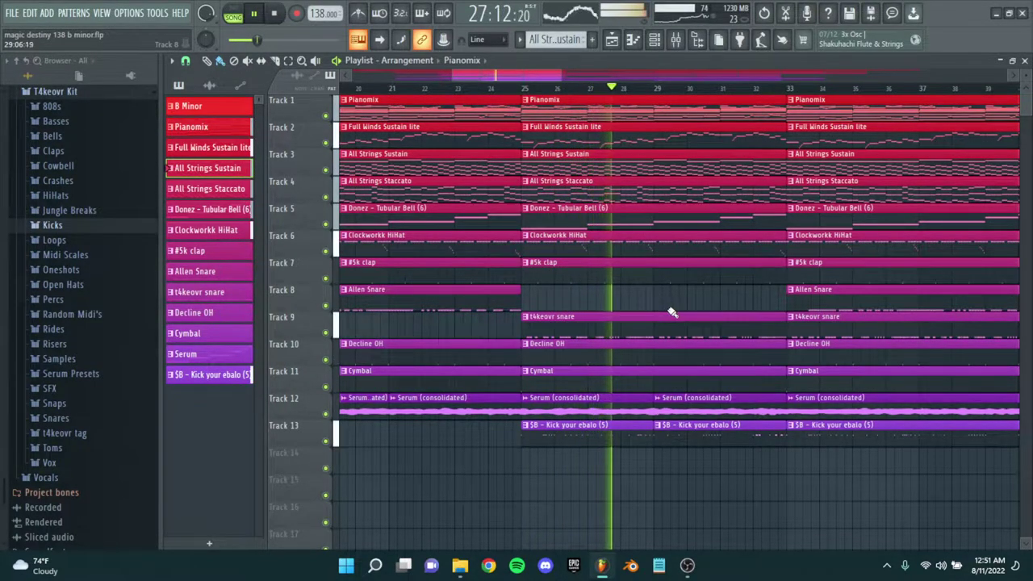
pyautogui.moveTo(708, 310); pyautogui.dragTo(628, 323)
pyautogui.scroll(-3, 628, 323)
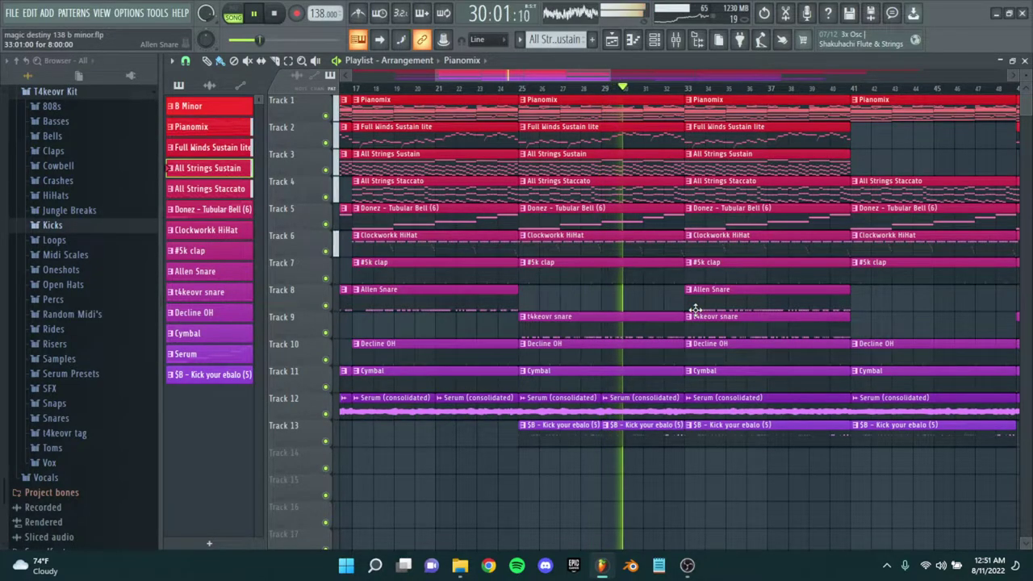
pyautogui.moveTo(503, 224); pyautogui.dragTo(672, 255)
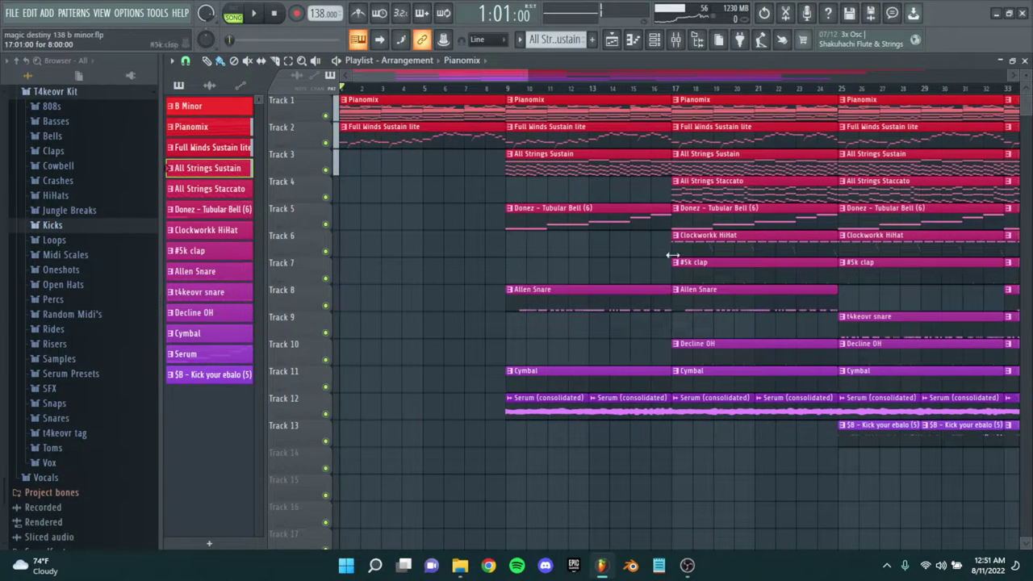
# - Play the Pianomix pattern in the piano roll, examine its melody, chords and bass notes, and return to the playlist
pyautogui.doubleClick(425, 106)
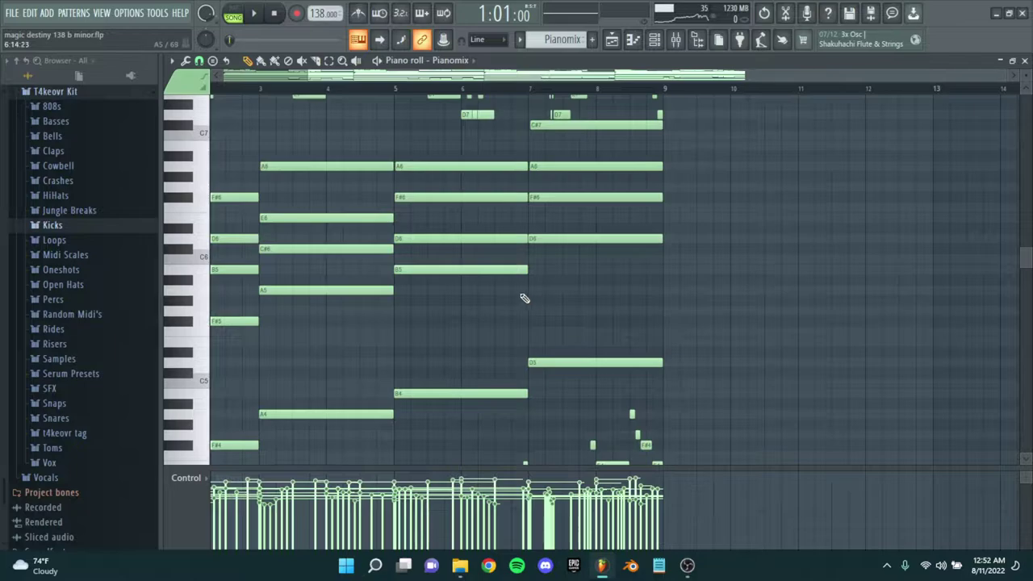
pyautogui.scroll(-1, 521, 290)
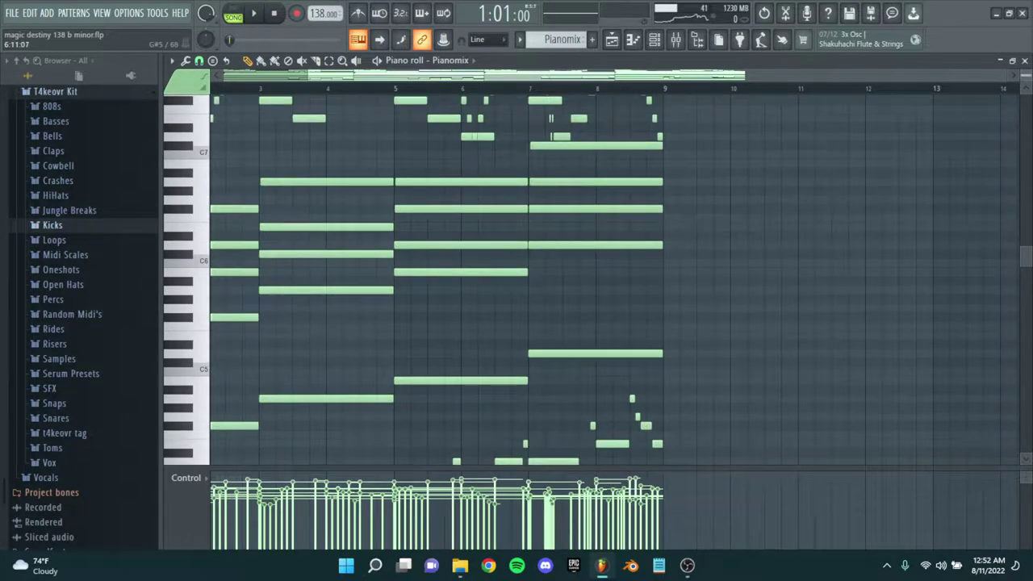
pyautogui.scroll(1, 521, 290)
pyautogui.moveTo(474, 284); pyautogui.dragTo(518, 321)
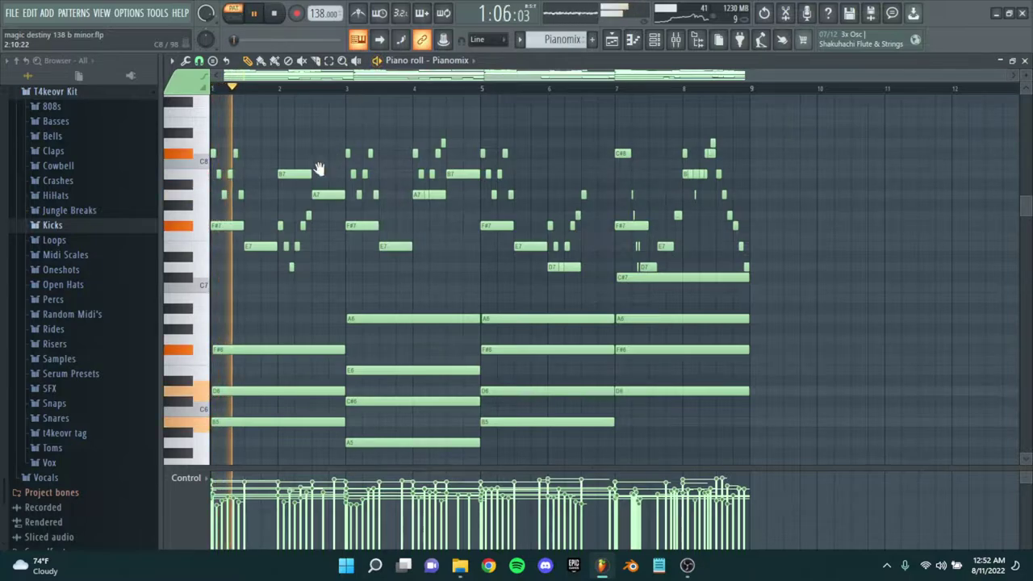
pyautogui.scroll(2, 339, 242)
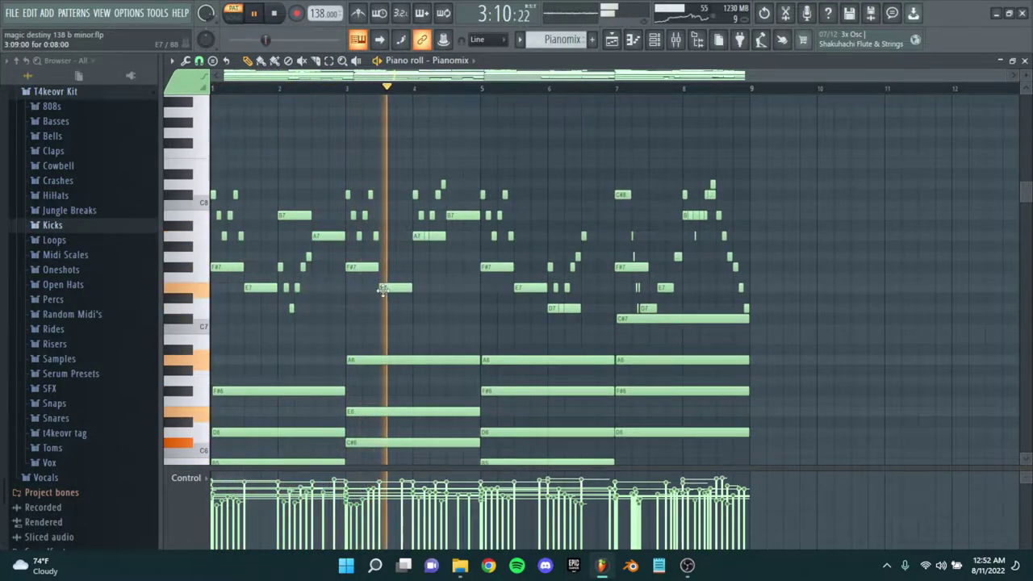
pyautogui.scroll(-4, 576, 215)
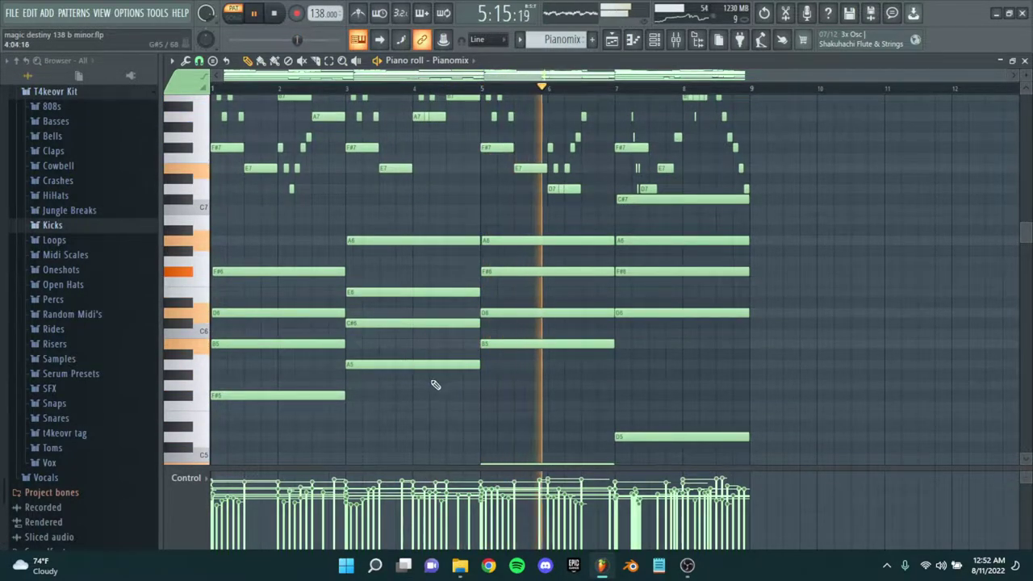
pyautogui.scroll(-8, 558, 218)
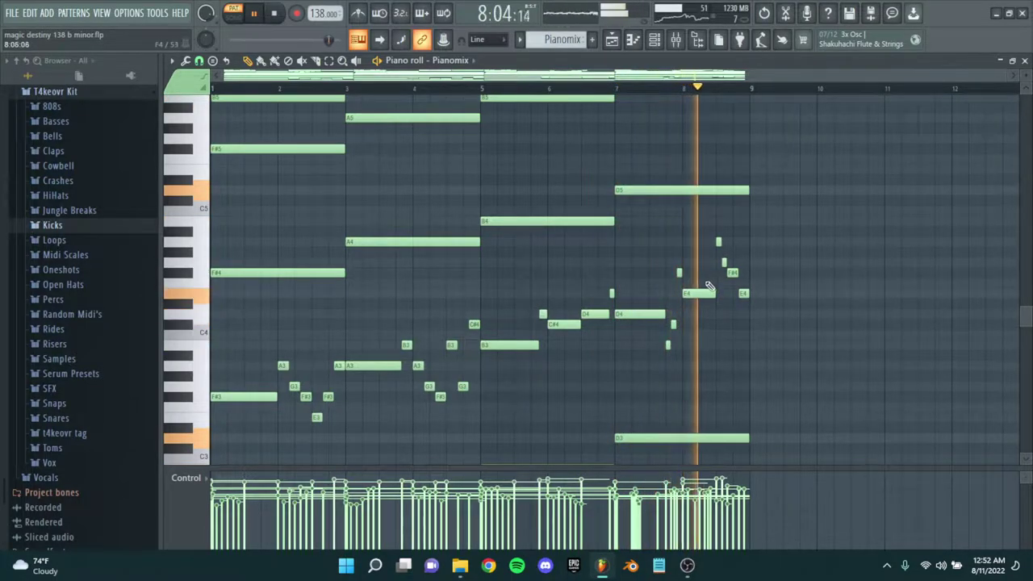
pyautogui.scroll(-5, 729, 315)
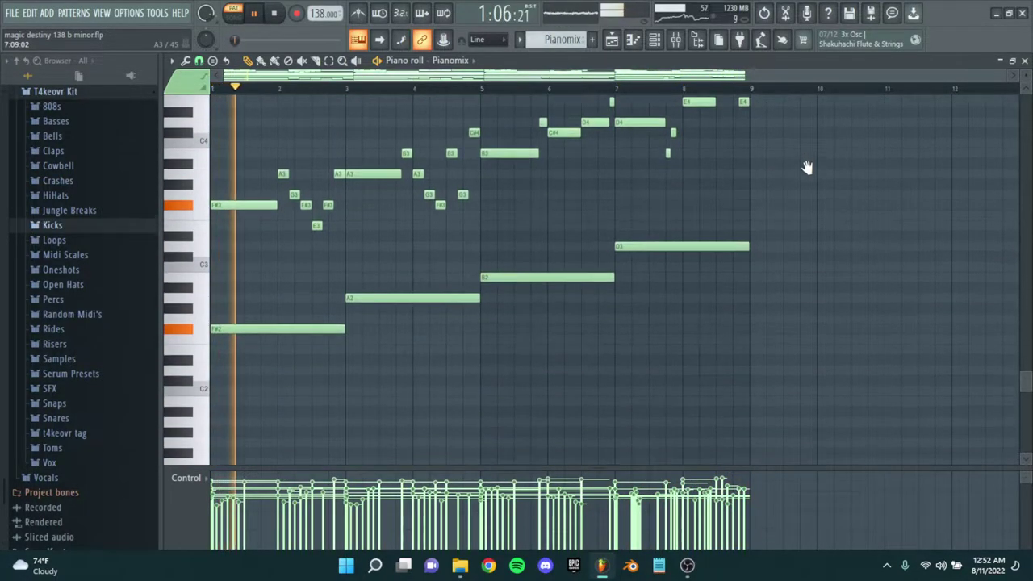
pyautogui.scroll(16, 648, 307)
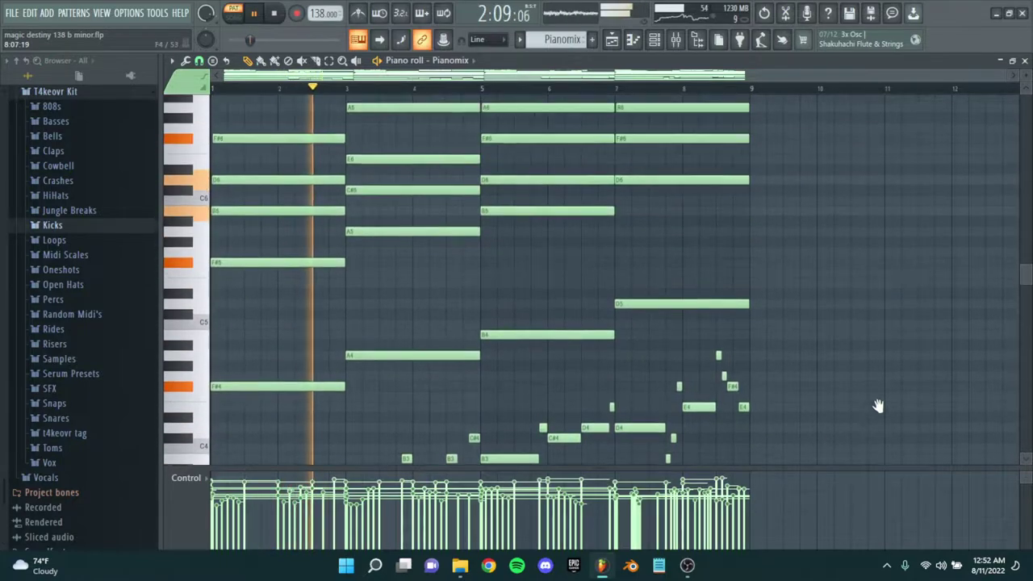
pyautogui.scroll(1, 970, 425)
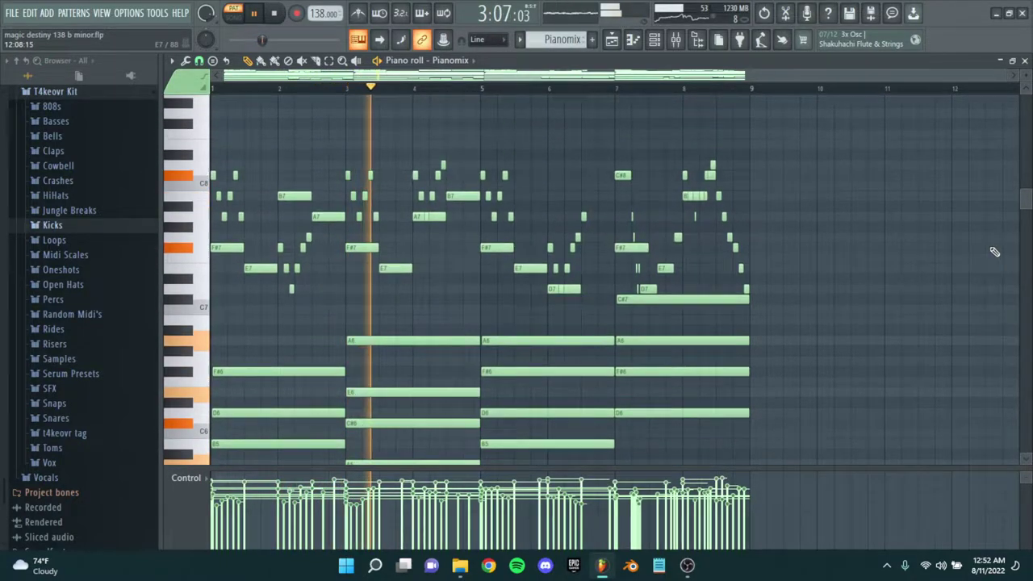
pyautogui.click(1025, 62)
pyautogui.press('F6')
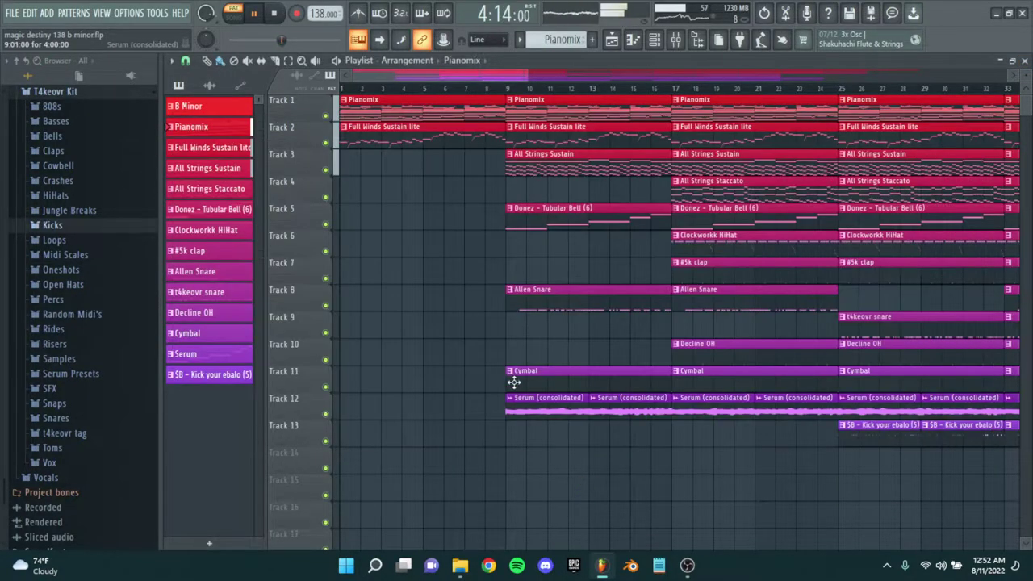
# - Play the Full Winds Sustain lite pattern in the piano roll, examine its melody, and return to the playlist
pyautogui.doubleClick(371, 137)
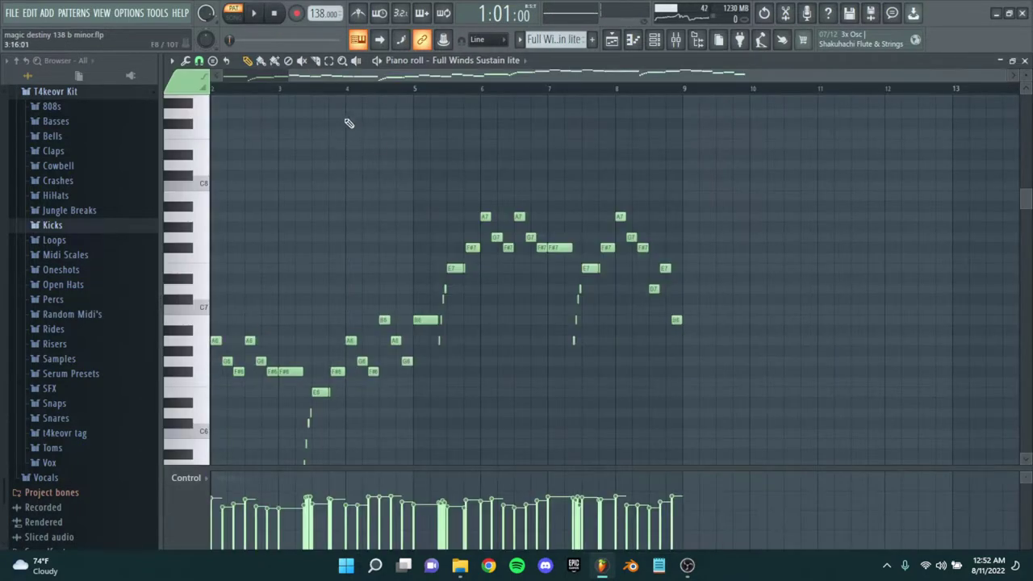
pyautogui.moveTo(393, 174); pyautogui.dragTo(460, 176)
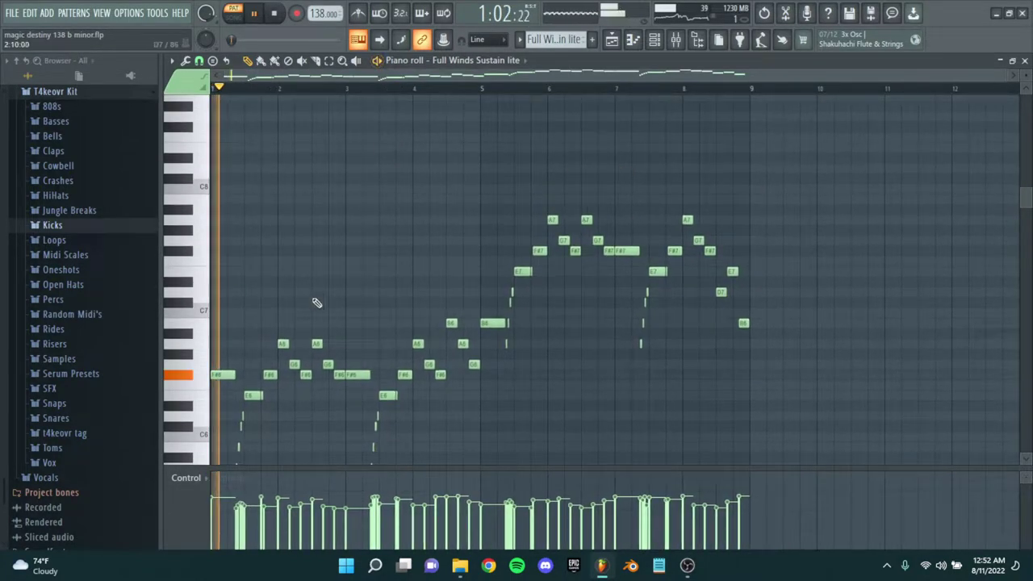
pyautogui.scroll(-4, 317, 302)
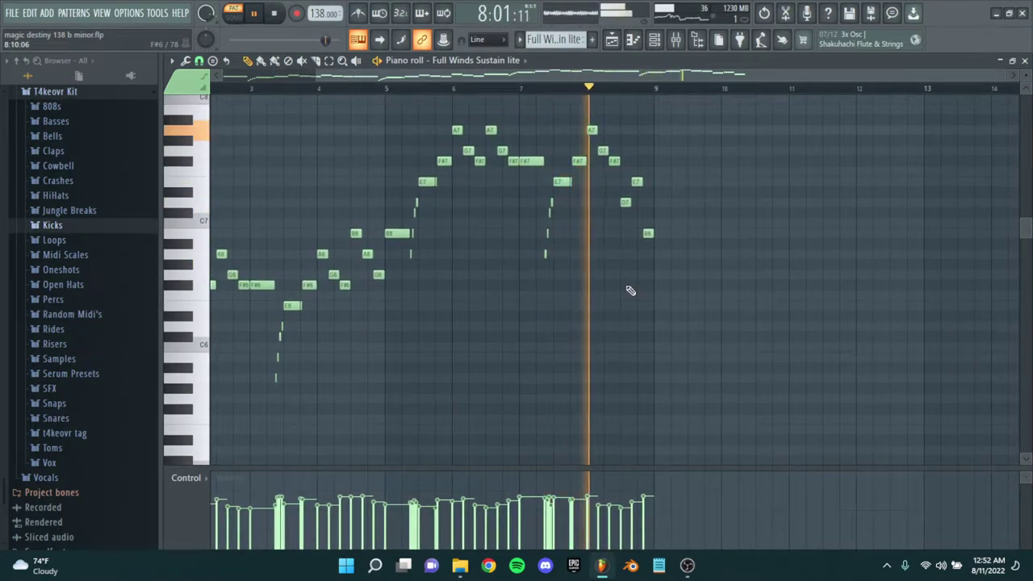
pyautogui.click(1025, 62)
pyautogui.click(505, 432)
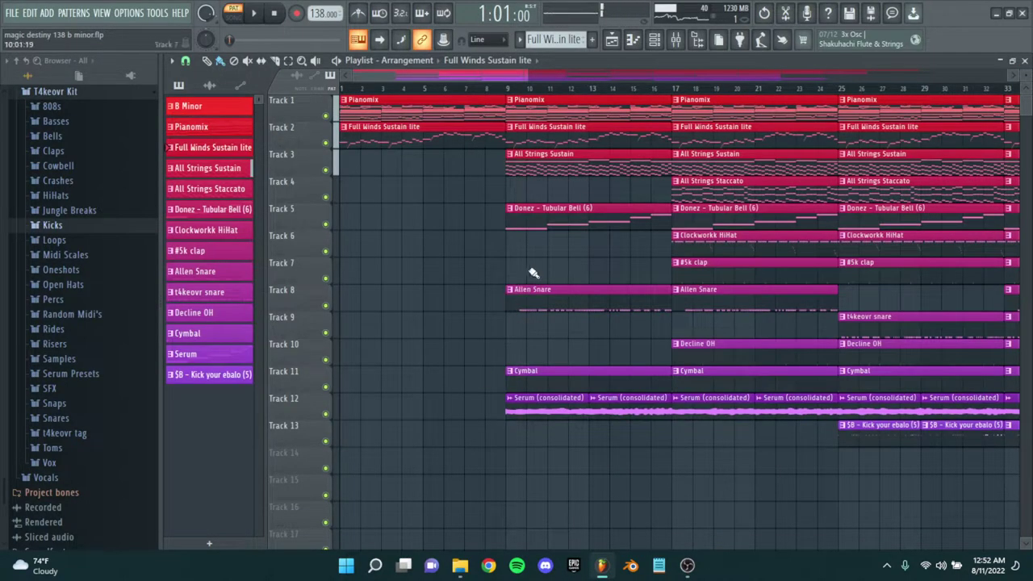
# - Play the All Strings Sustain pattern in the piano roll, examine its long notes and layered arpeggios, and return to the playlist
pyautogui.doubleClick(552, 172)
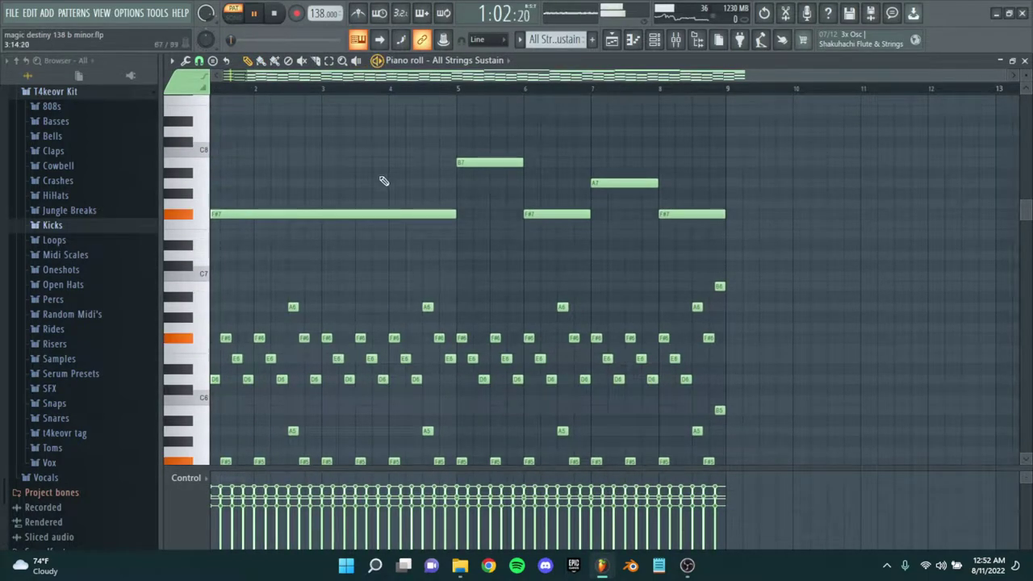
pyautogui.scroll(-5, 495, 201)
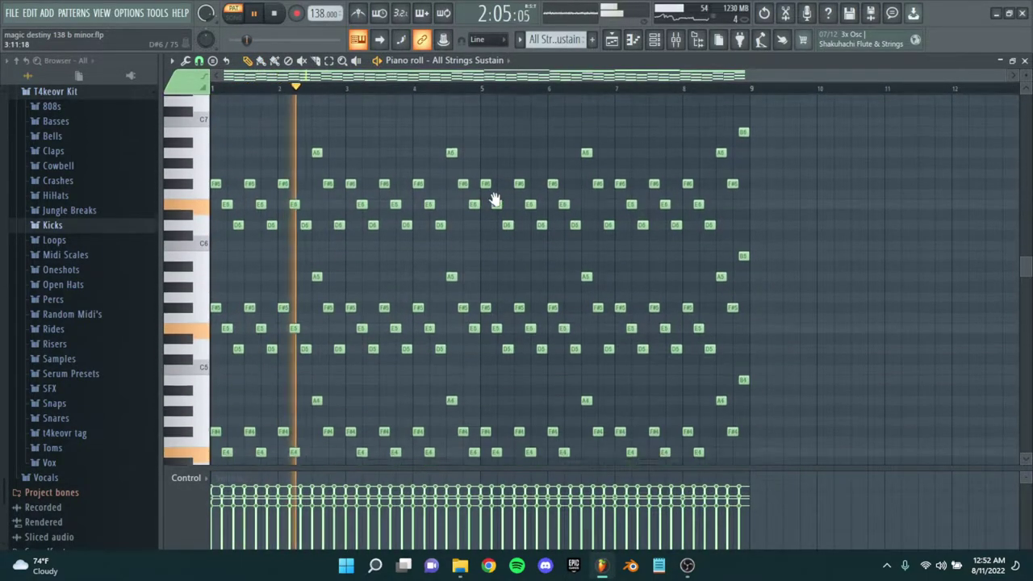
pyautogui.moveTo(494, 200); pyautogui.dragTo(634, 365)
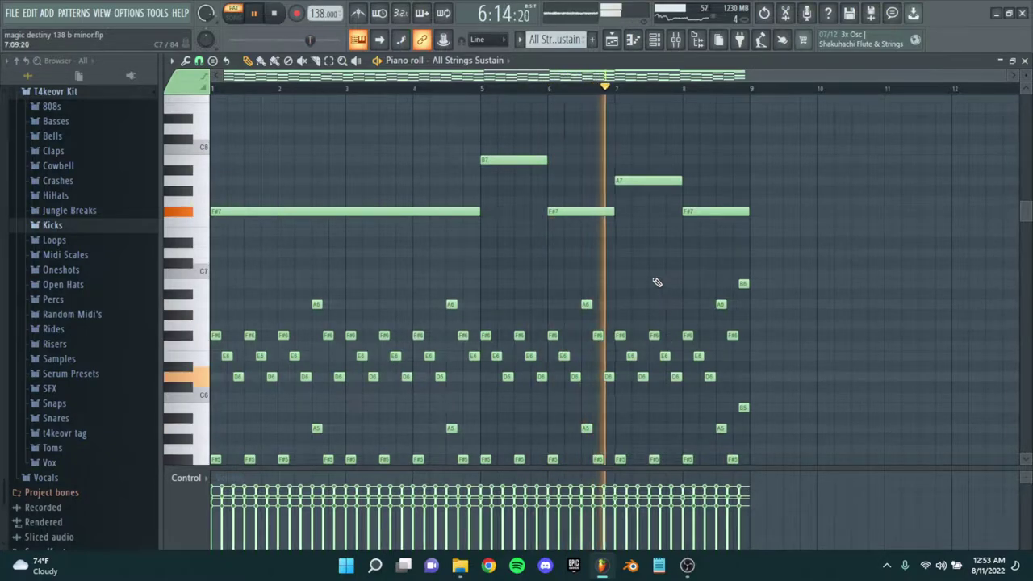
pyautogui.moveTo(696, 242); pyautogui.dragTo(642, 228)
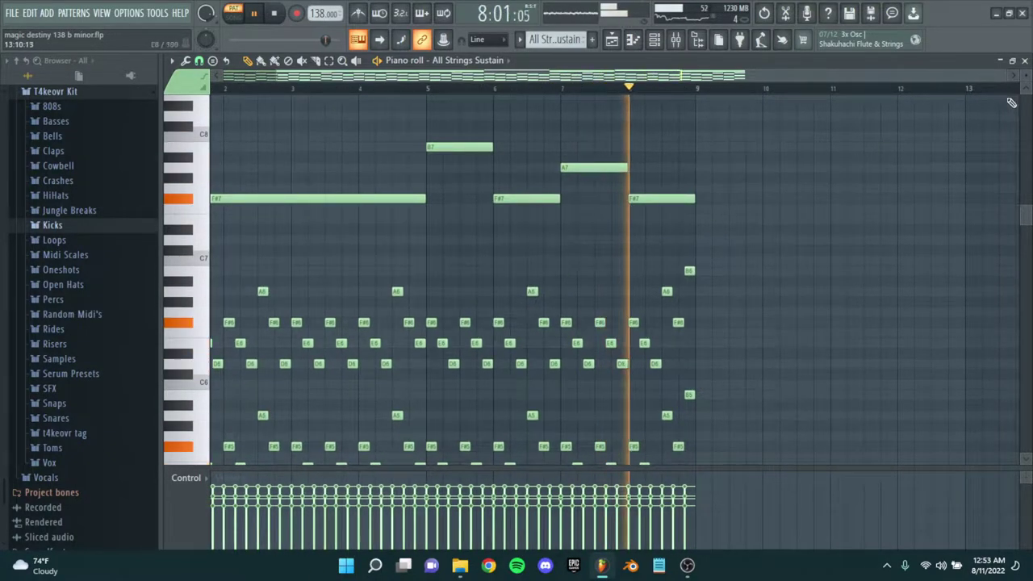
pyautogui.click(1023, 62)
pyautogui.press('F6')
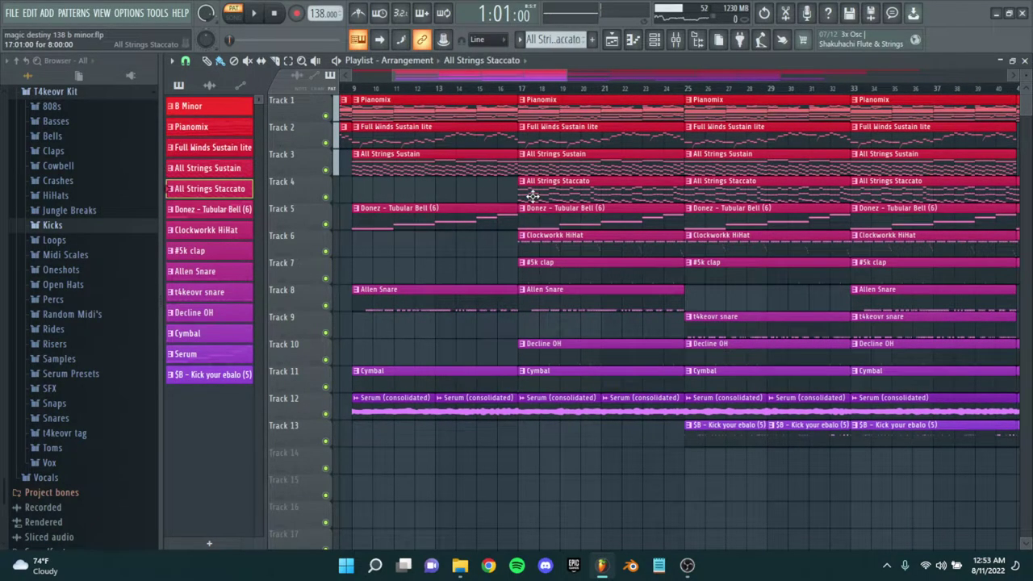
# - Play the All Strings Staccato pattern in the piano roll, examine its short repeated notes, and return to the playlist
pyautogui.doubleClick(533, 196)
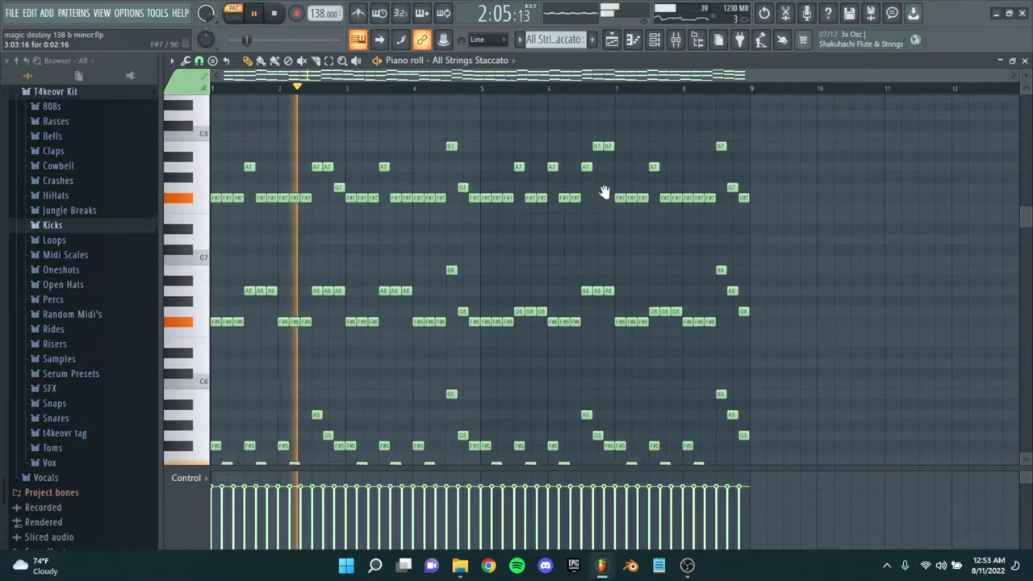
pyautogui.scroll(-2, 604, 192)
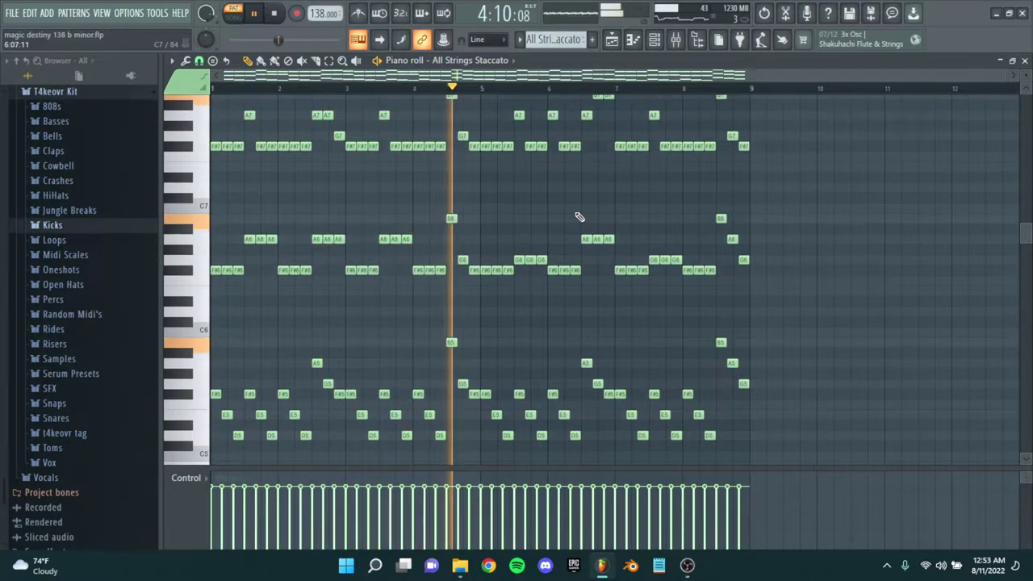
pyautogui.moveTo(586, 210)
pyautogui.mouseDown()
pyautogui.moveTo(527, 233)
pyautogui.moveTo(500, 211)
pyautogui.mouseUp()
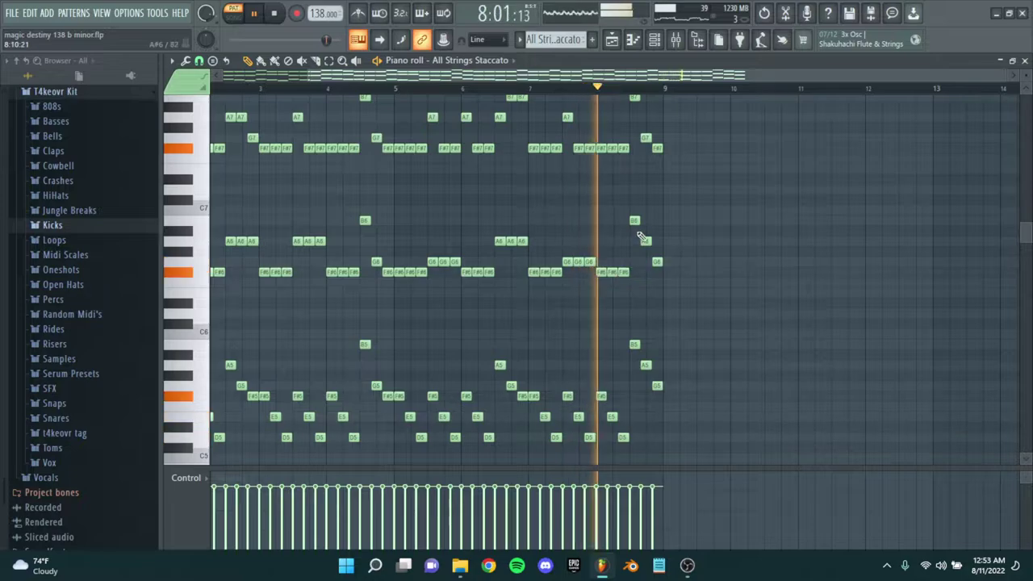
pyautogui.click(1025, 61)
pyautogui.press('F6')
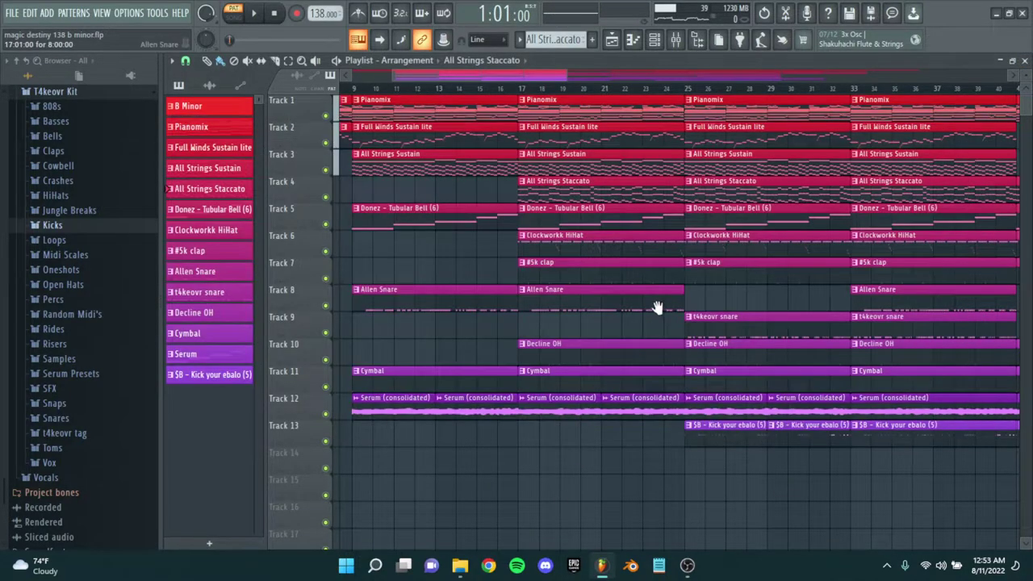
# - Play the Donez - Tubular Bell (6) pattern in the piano roll, examine its bell notes, and return to the playlist
pyautogui.moveTo(658, 308); pyautogui.dragTo(608, 274)
pyautogui.doubleClick(542, 223)
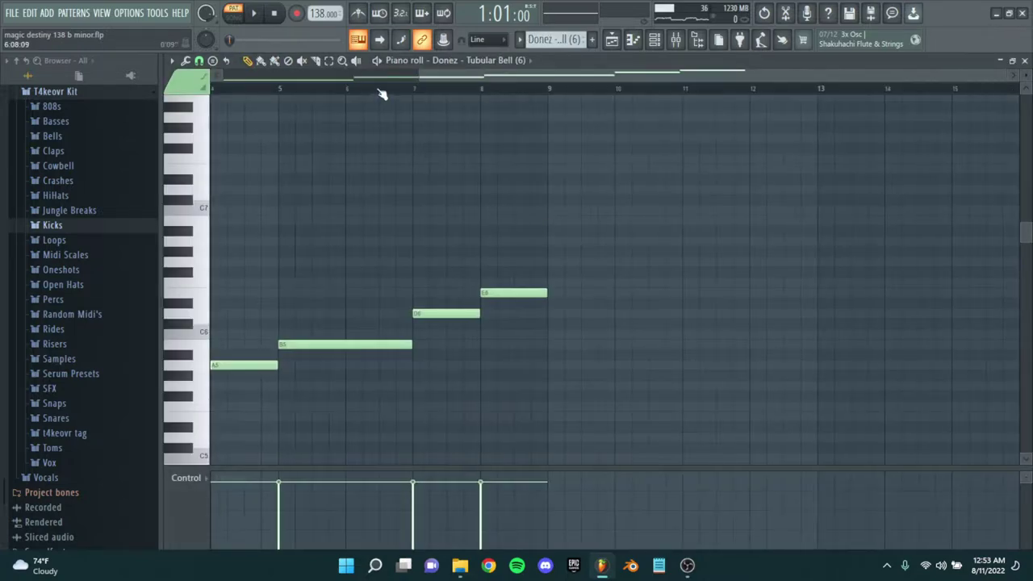
pyautogui.moveTo(434, 227); pyautogui.dragTo(655, 239)
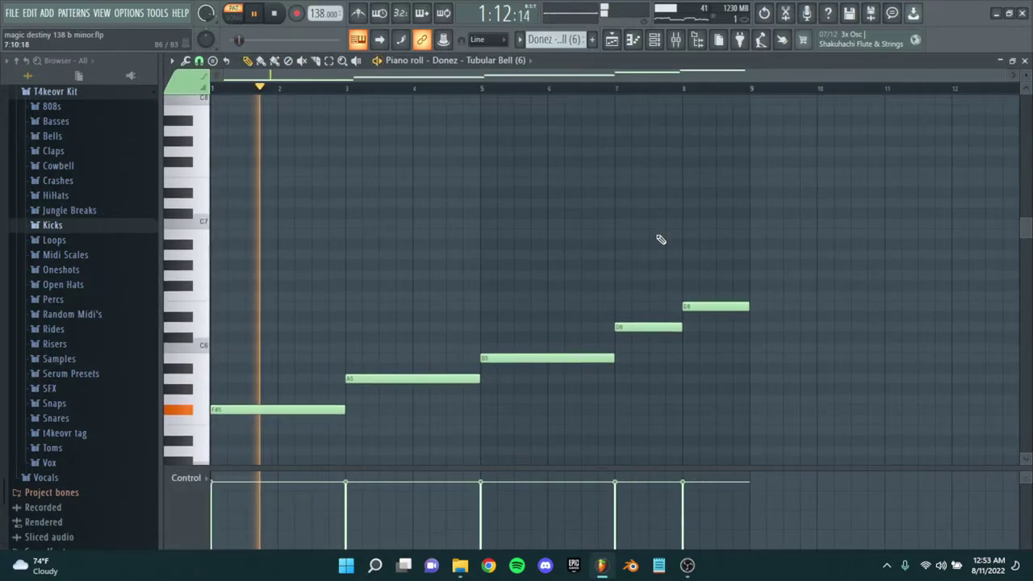
pyautogui.moveTo(533, 282); pyautogui.dragTo(549, 247)
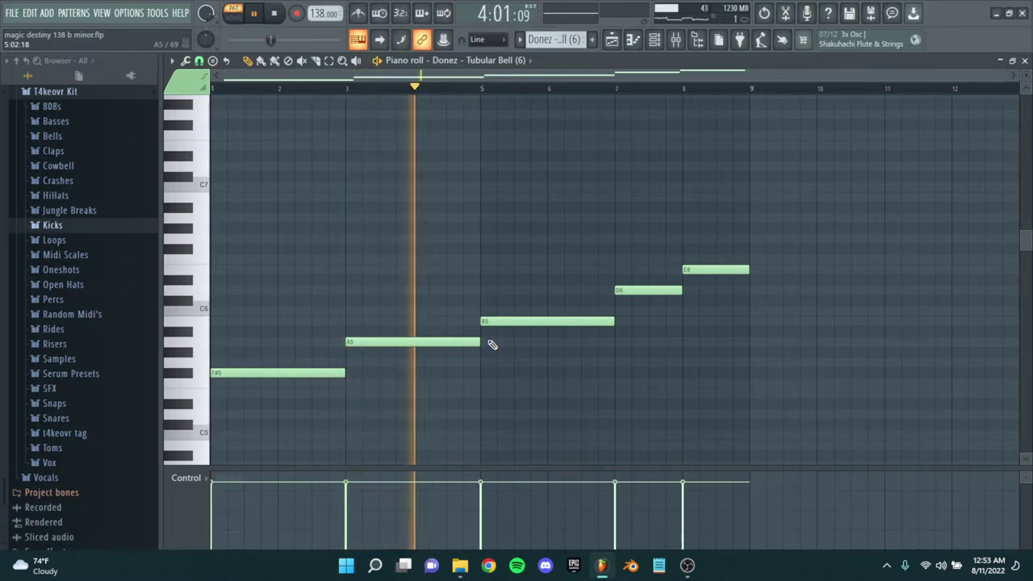
pyautogui.moveTo(489, 344); pyautogui.dragTo(522, 319)
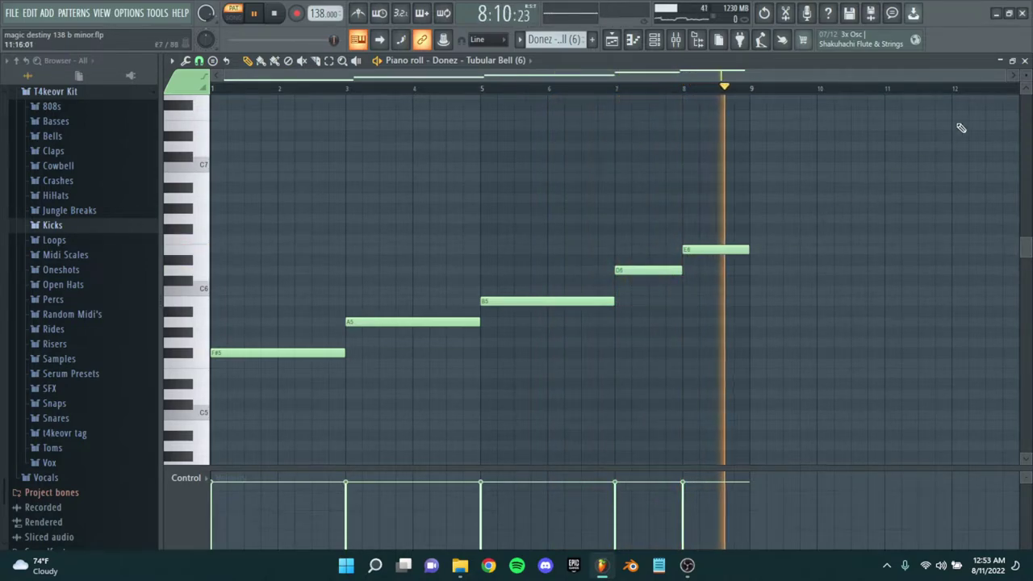
pyautogui.click(1024, 62)
pyautogui.press('F6')
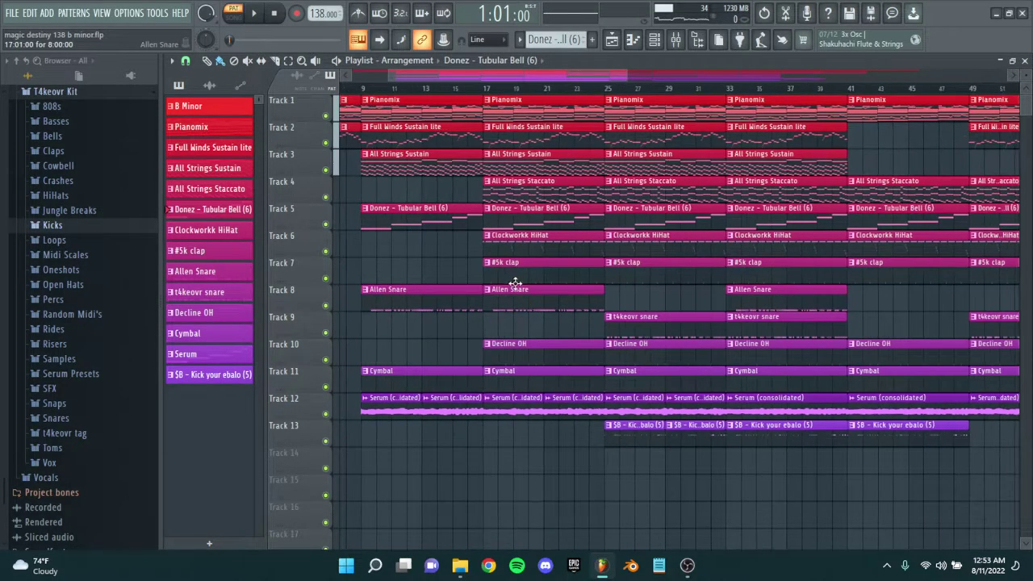
# - Play the Clockworkk HiHat pattern in the piano roll, examine its steady hits and pitched-down rolls, and return to the playlist
pyautogui.doubleClick(517, 238)
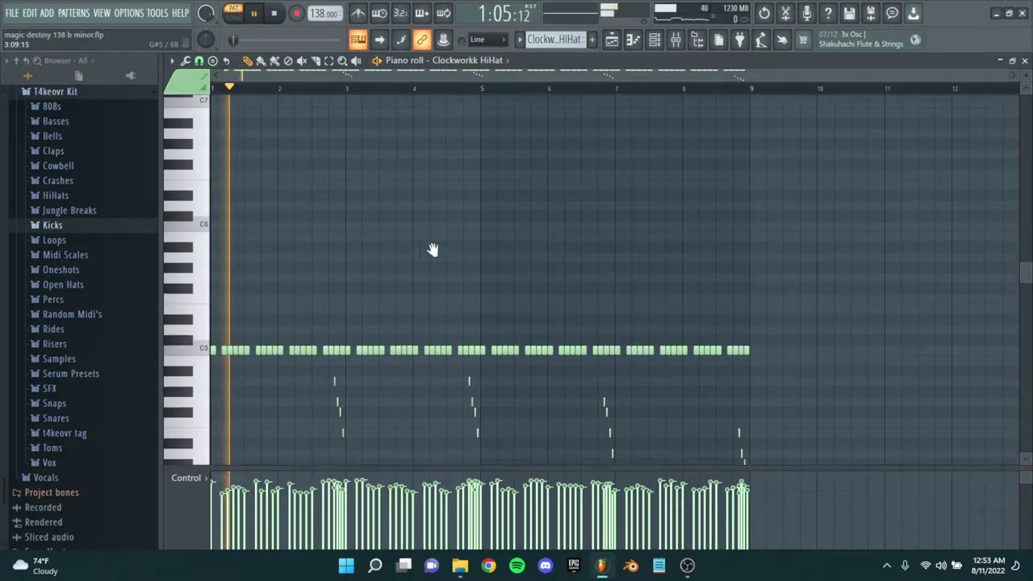
pyautogui.scroll(-2, 431, 249)
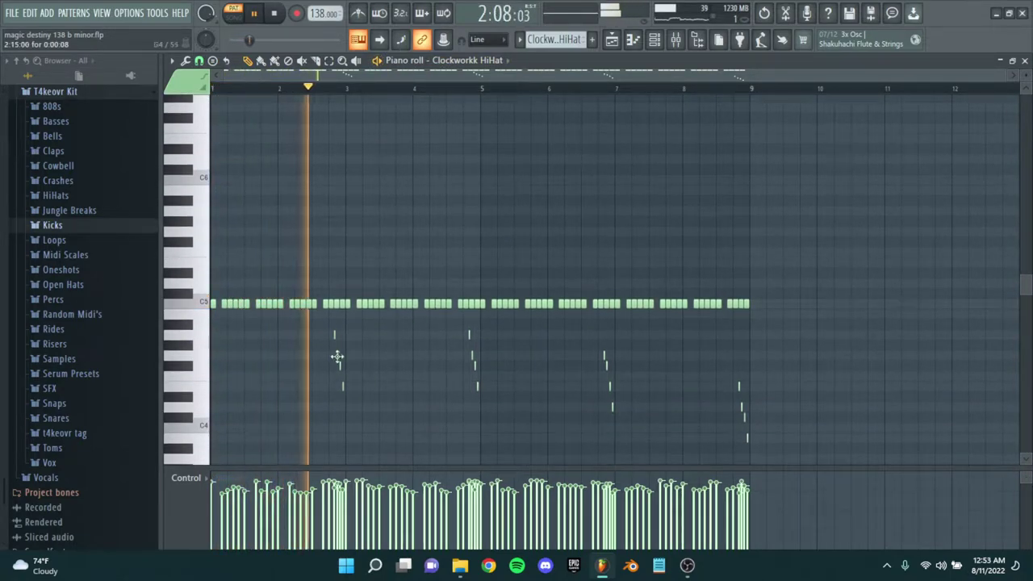
pyautogui.click(1026, 61)
pyautogui.rightClick(577, 493)
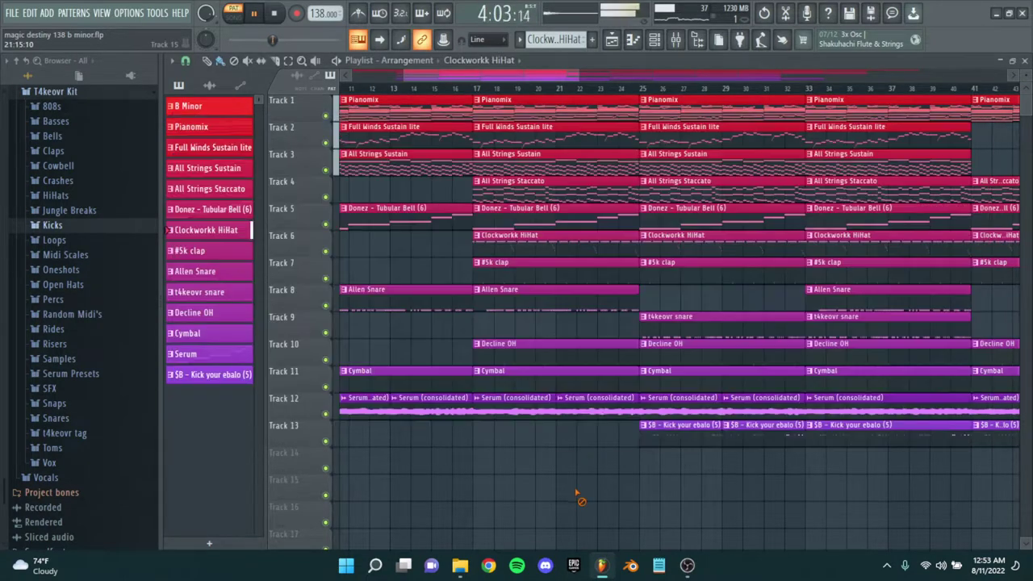
# - Play the #5k clap pattern in the piano roll, examine its note placement, and return to the playlist
pyautogui.doubleClick(549, 279)
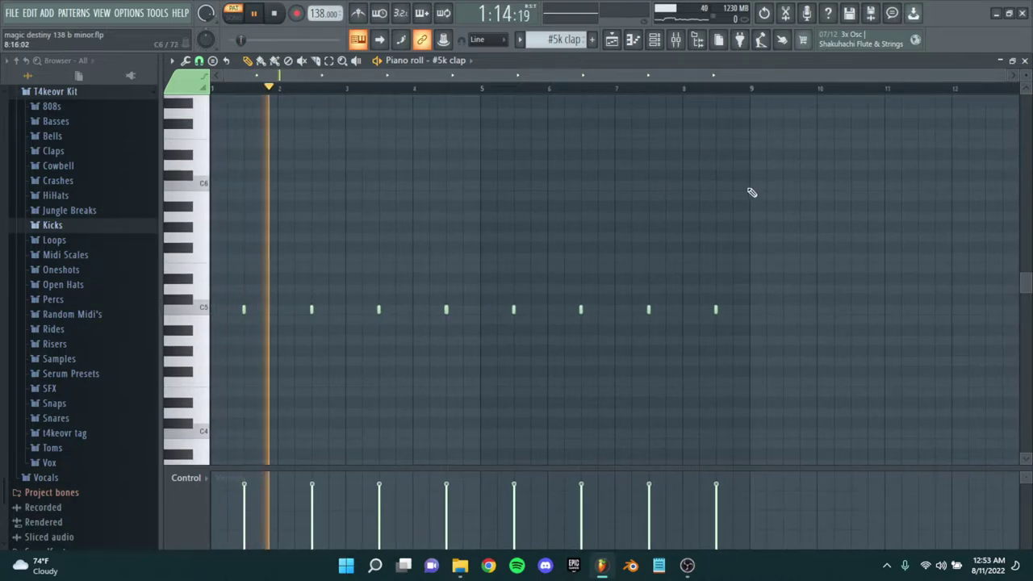
pyautogui.press('space')
pyautogui.click(1025, 62)
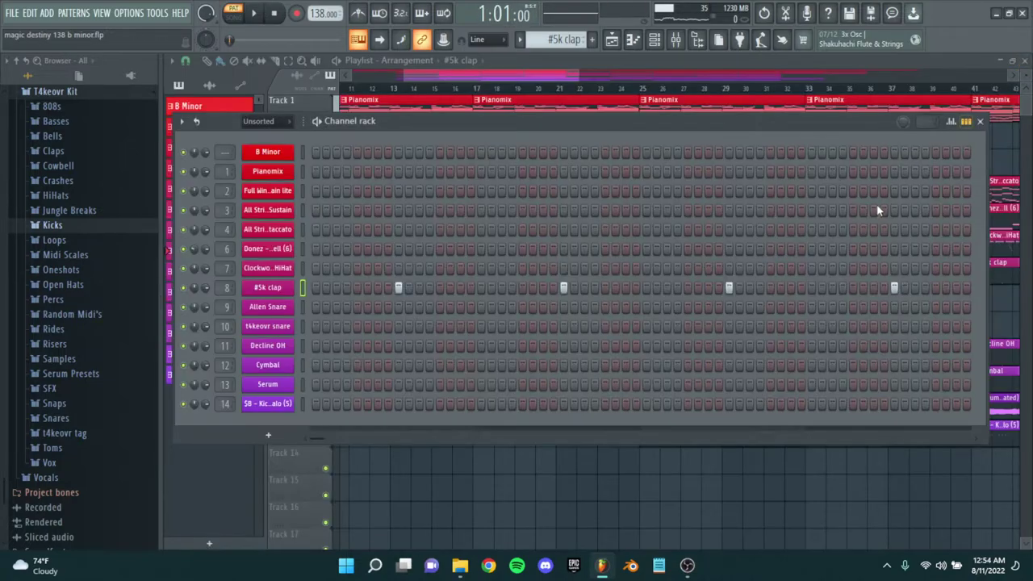
pyautogui.press('F6')
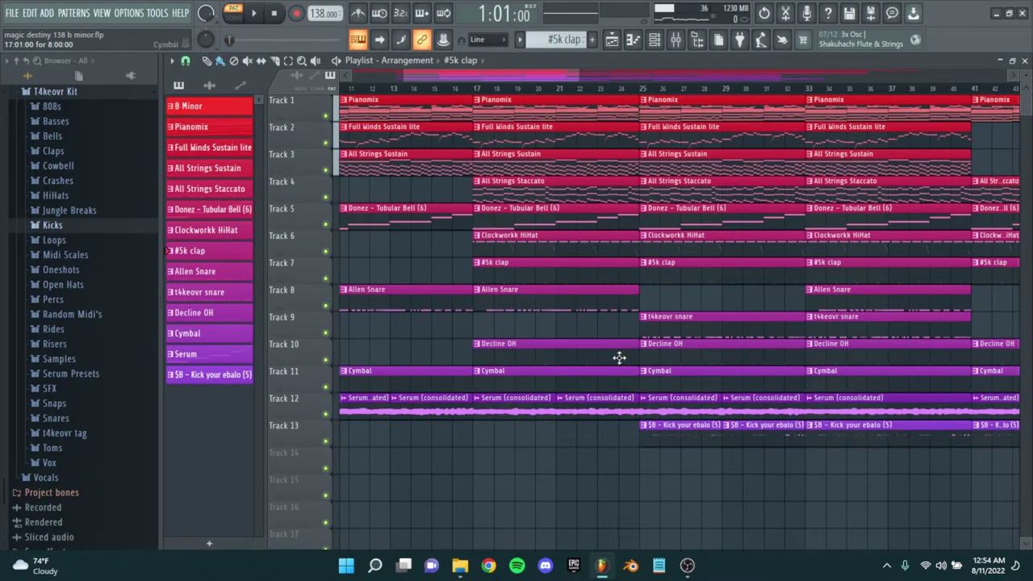
# - Play the Allen Snare pattern in the piano roll, examine its rolls and velocities, and return to the playlist
pyautogui.doubleClick(568, 310)
pyautogui.press('space')
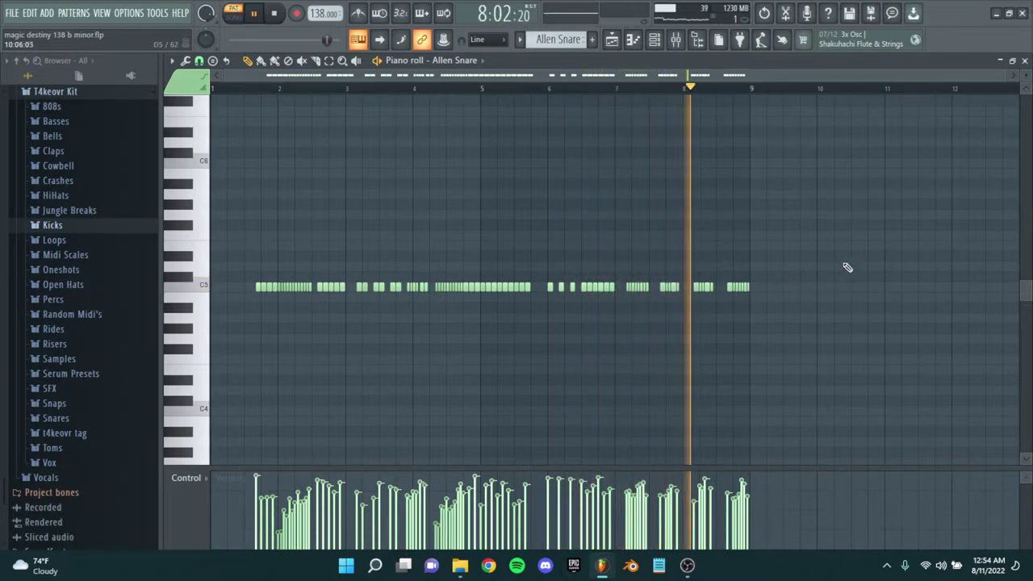
pyautogui.press('space')
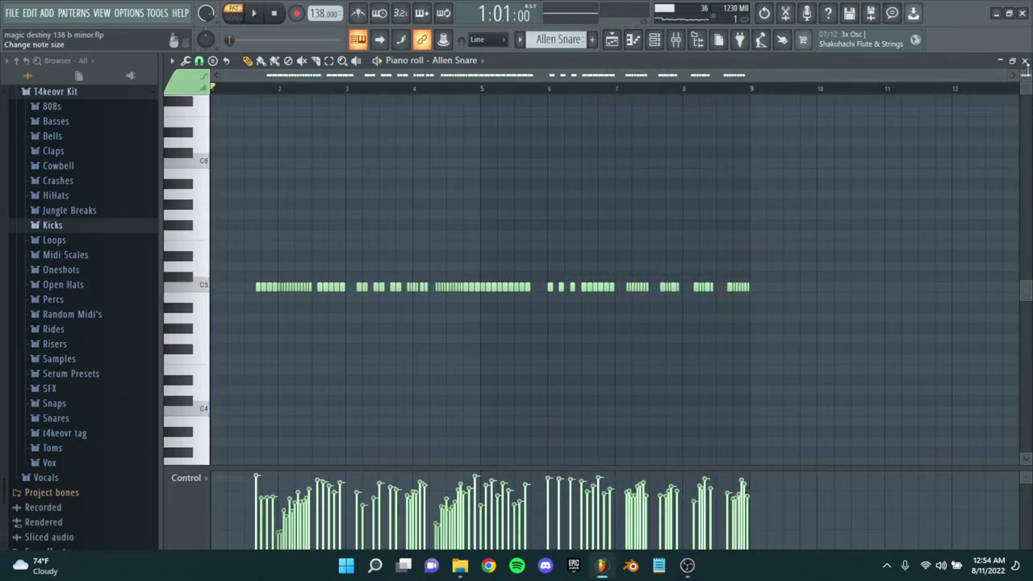
pyautogui.click(1025, 61)
pyautogui.press('F6')
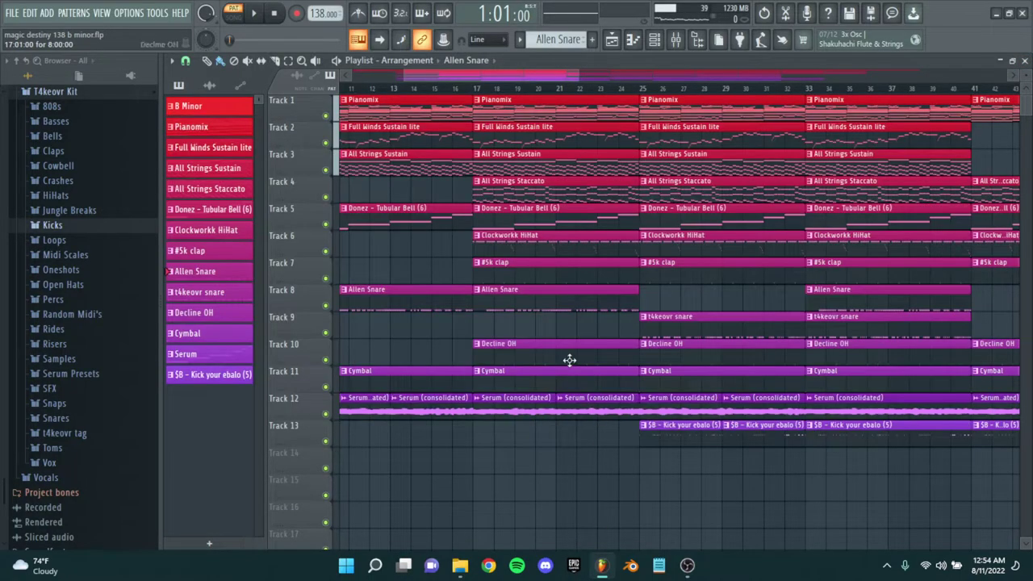
# - Play the t4keovr snare pattern in the piano roll, inspect its note pan and note velocity values, and return to the playlist
pyautogui.doubleClick(663, 330)
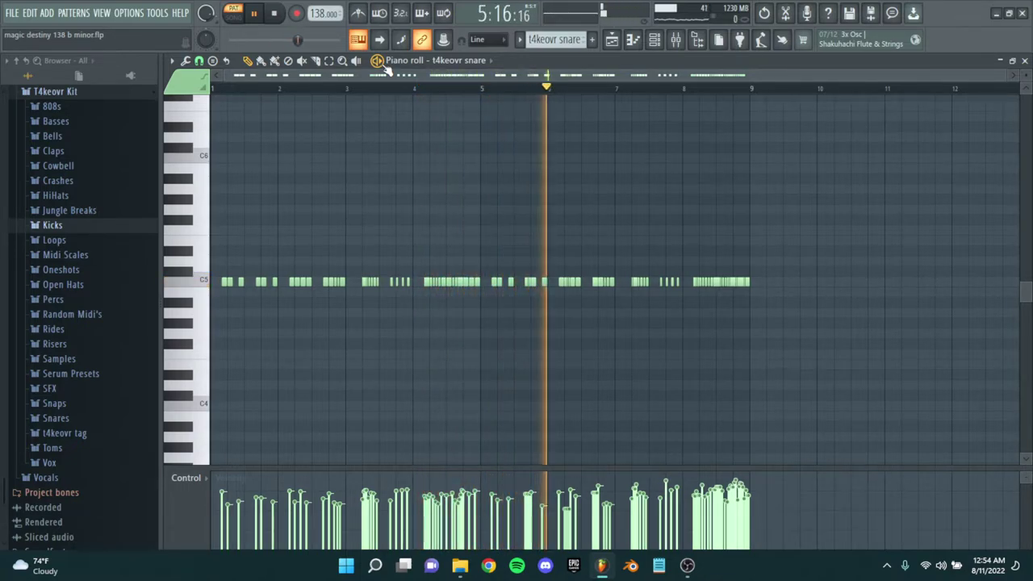
pyautogui.click(201, 481)
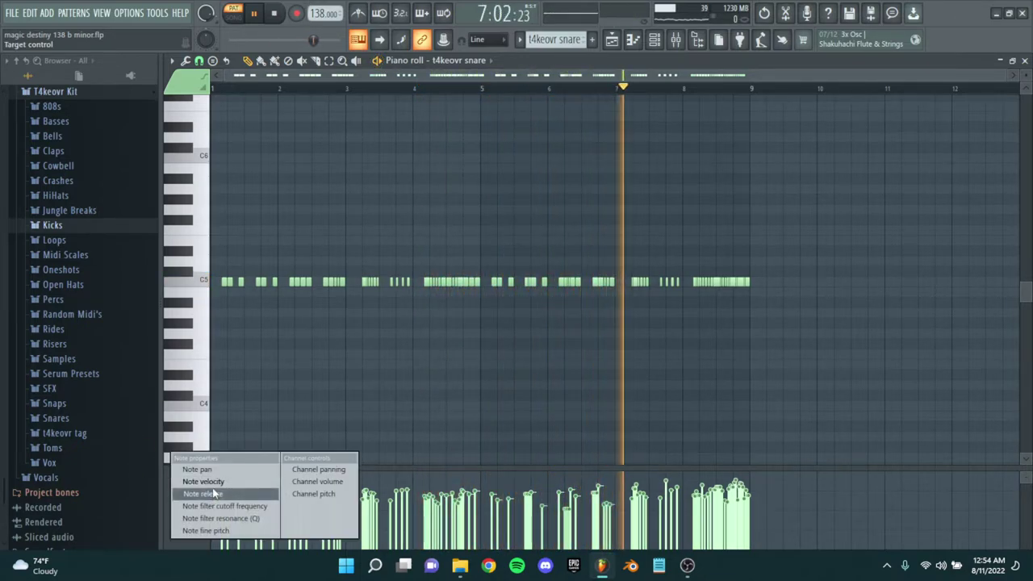
pyautogui.click(197, 469)
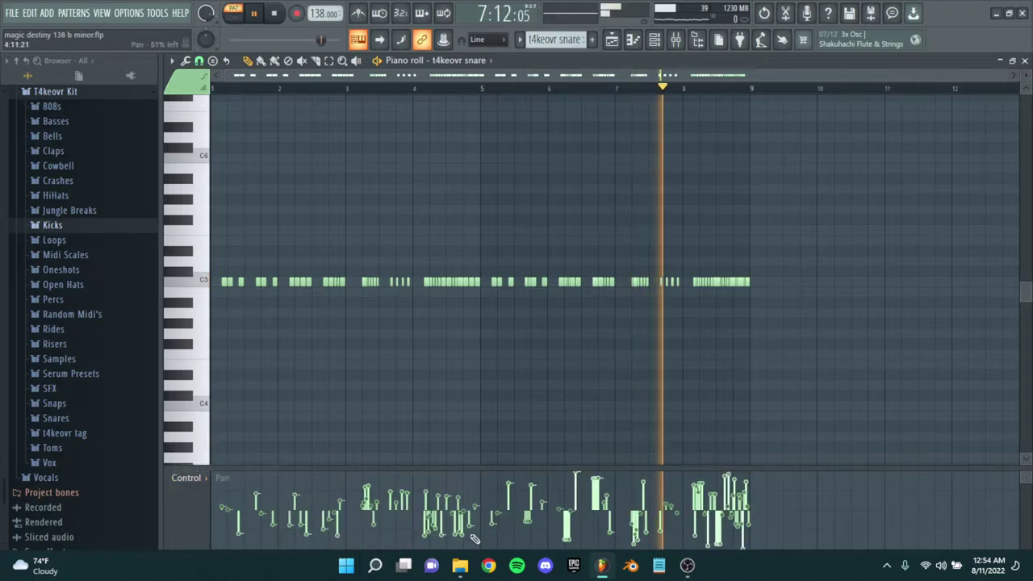
pyautogui.click(194, 478)
pyautogui.click(209, 544)
pyautogui.press('space')
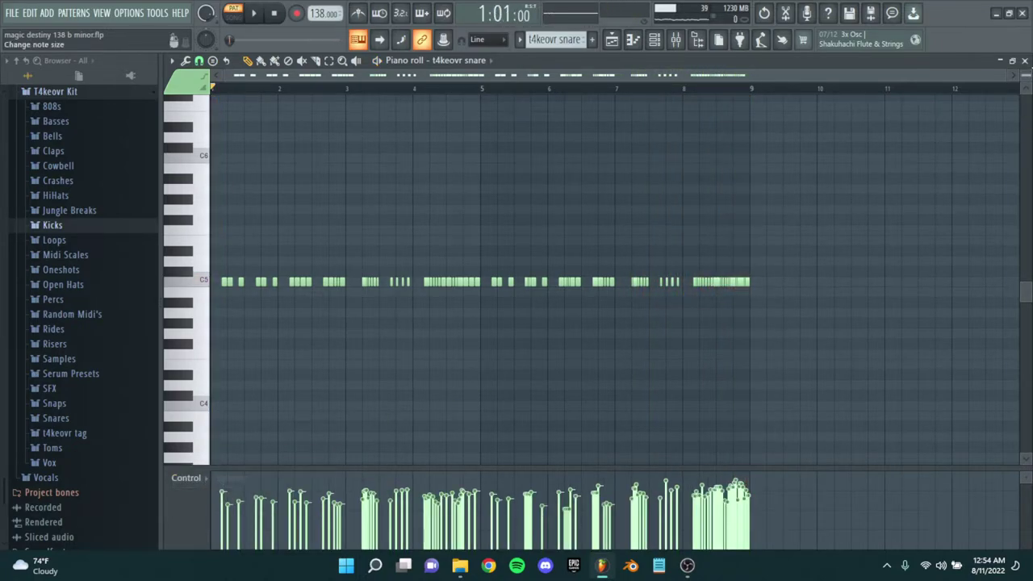
pyautogui.click(1025, 61)
pyautogui.rightClick(687, 480)
pyautogui.moveTo(736, 447); pyautogui.dragTo(673, 440)
# - Play the Decline OH pattern in the piano roll, examine its open-hat placement, and return to the playlist
pyautogui.doubleClick(610, 353)
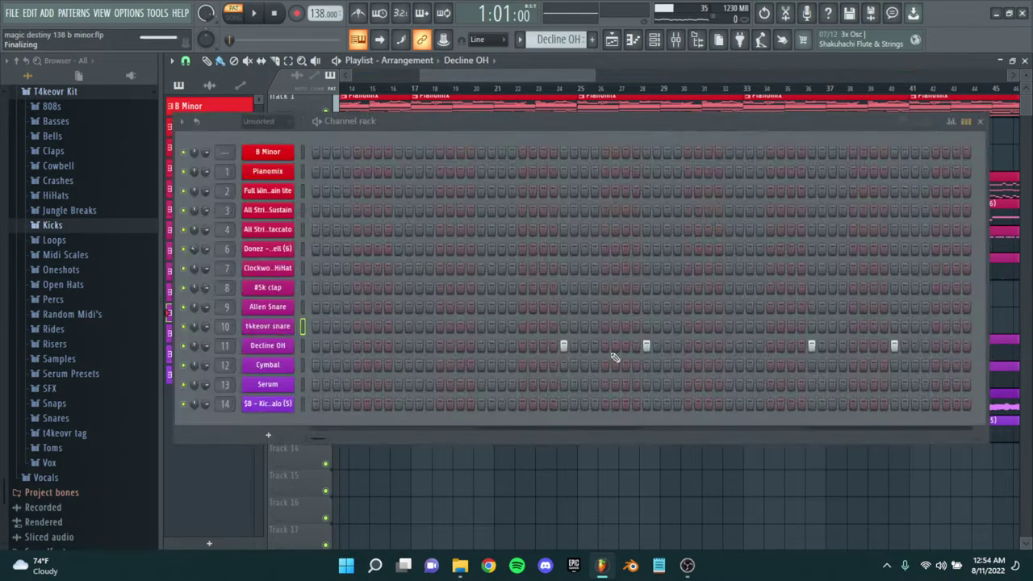
pyautogui.click(584, 342)
pyautogui.press('space')
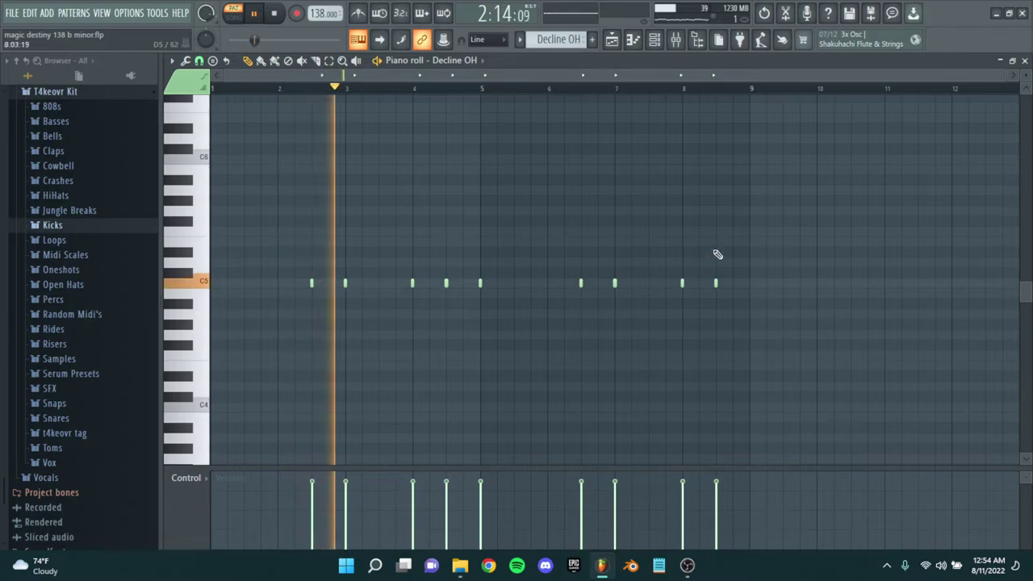
pyautogui.click(1025, 62)
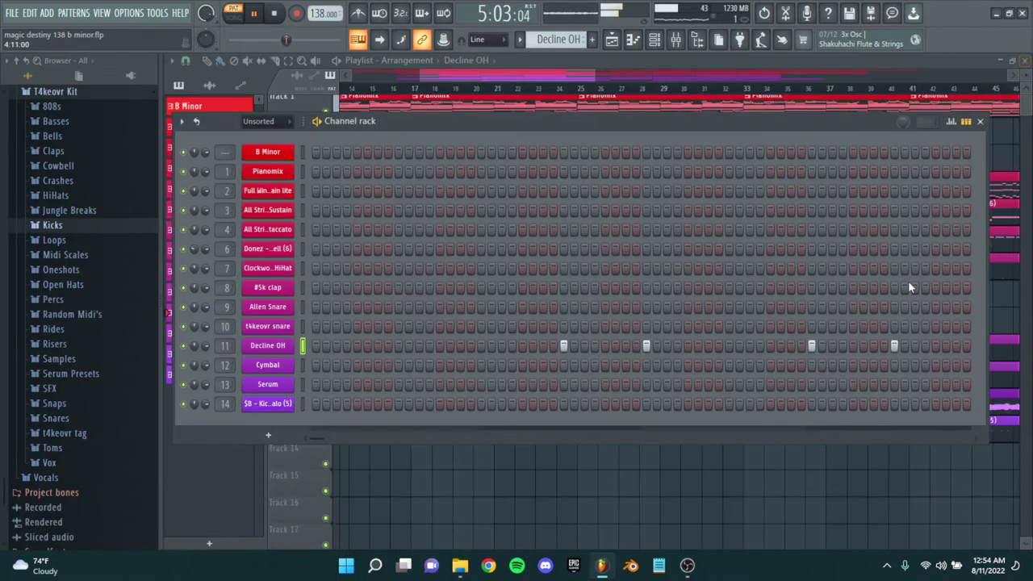
pyautogui.rightClick(754, 495)
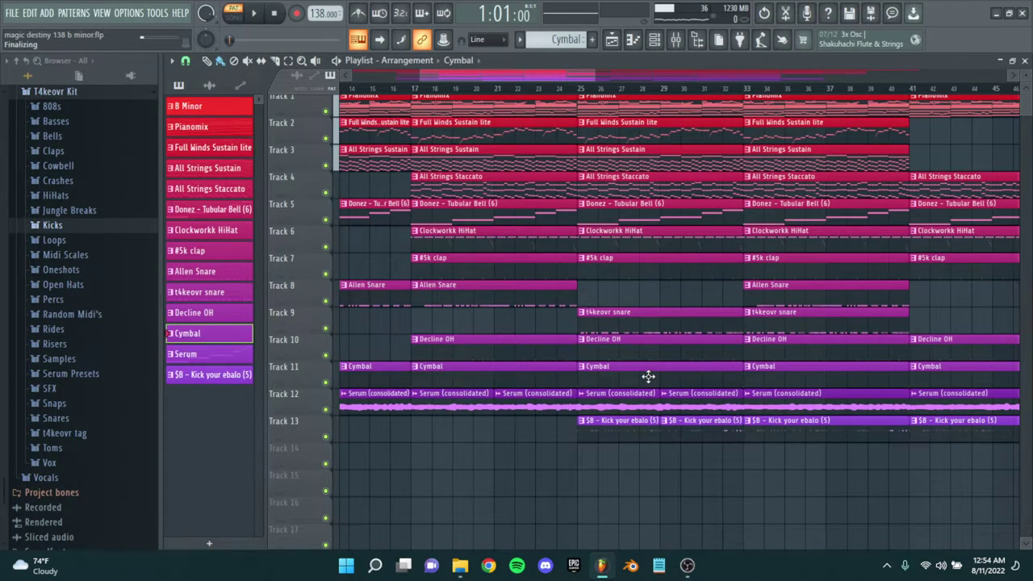
# - Play the Cymbal pattern in the piano roll, inspect the effects on its mixer track, and return to the playlist
pyautogui.doubleClick(648, 376)
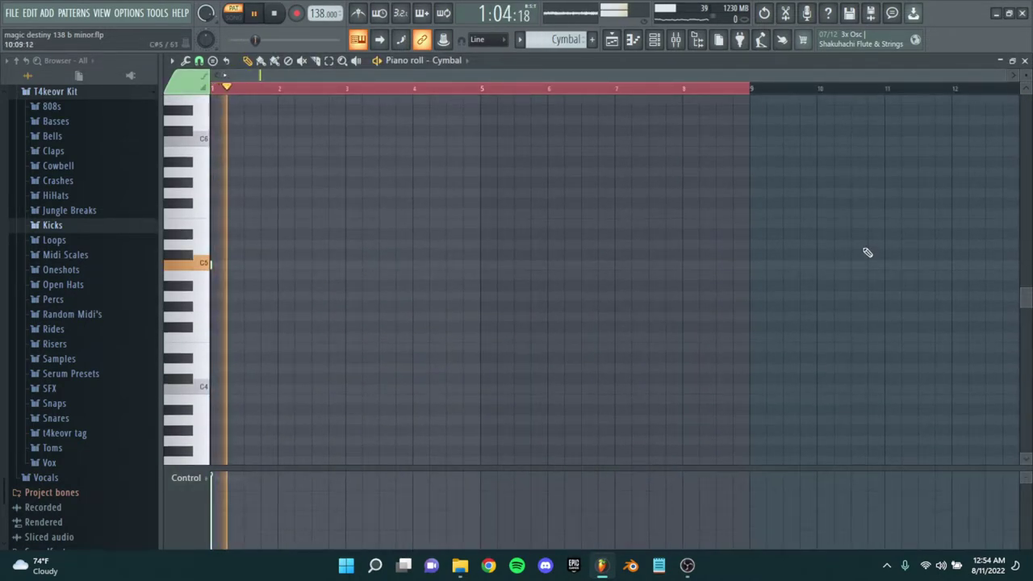
pyautogui.click(1026, 61)
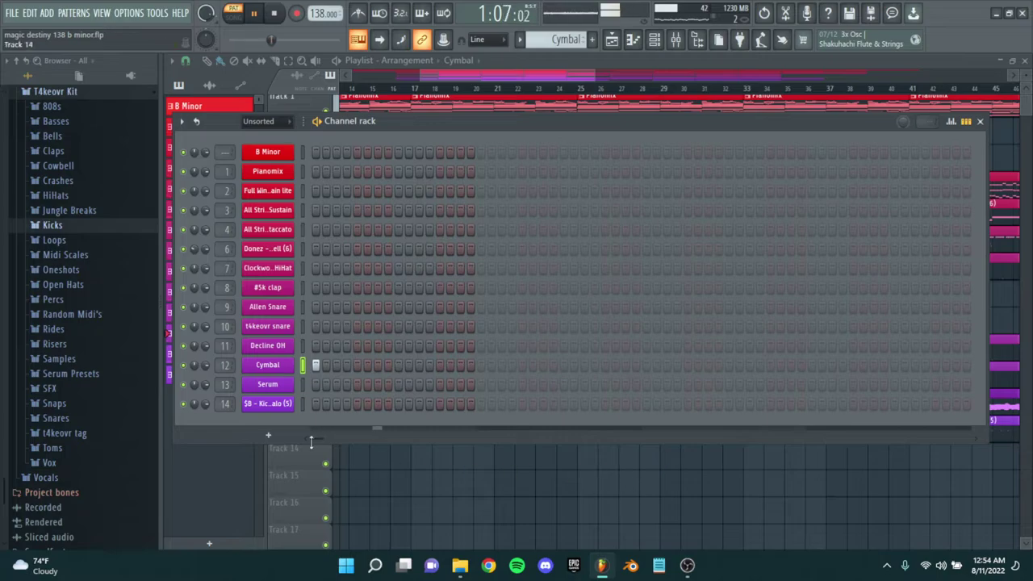
pyautogui.doubleClick(313, 364)
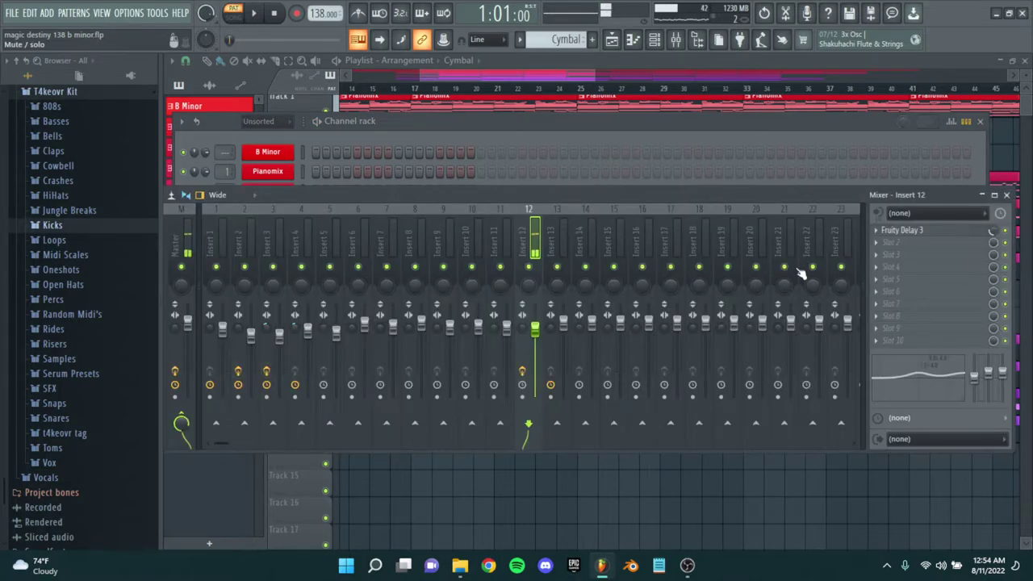
pyautogui.rightClick(731, 504)
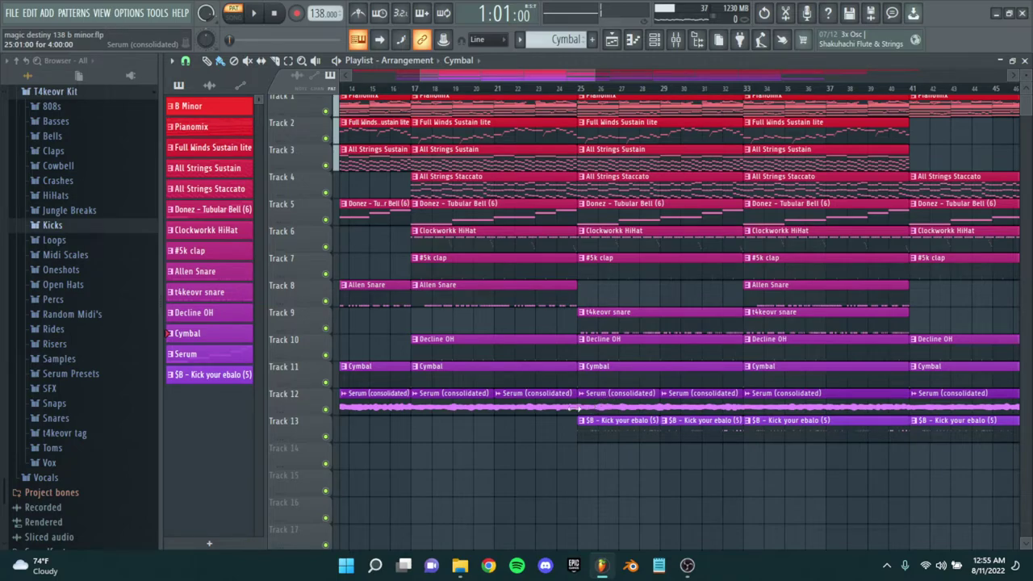
# - Solo Track 12, play the Serum (consolidated) clips from bar 17, and examine their waveforms across the arrangement
pyautogui.scroll(5, 428, 420)
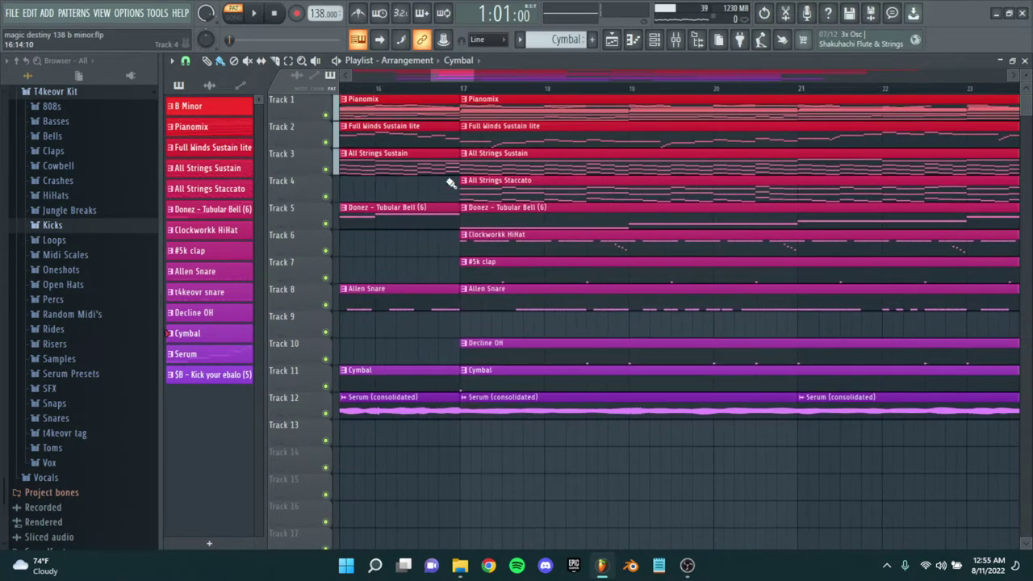
pyautogui.scroll(4, 480, 419)
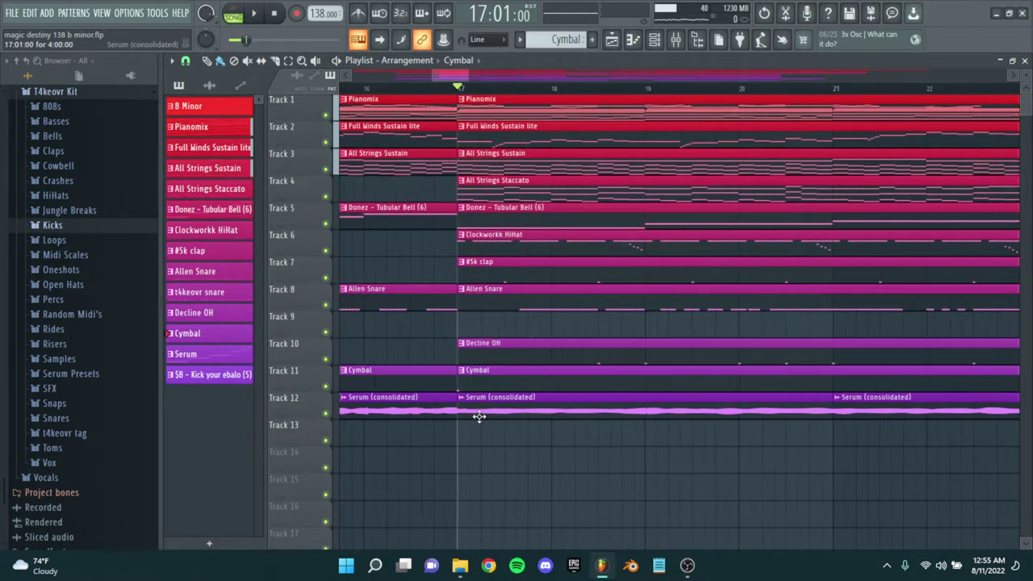
pyautogui.press('space')
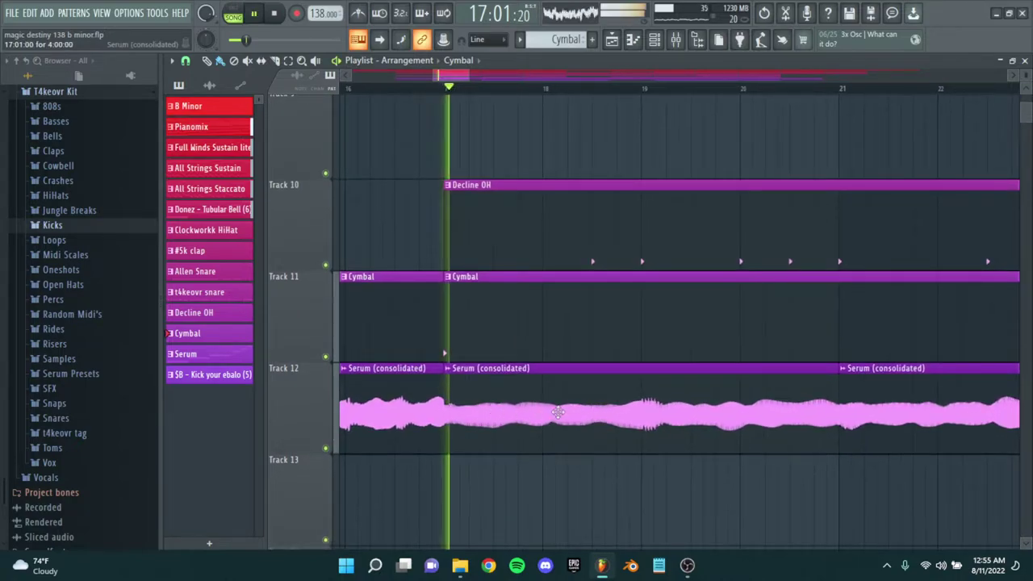
pyautogui.press('space')
pyautogui.keyDown('ctrl'); pyautogui.click(326, 445); pyautogui.keyUp('ctrl')
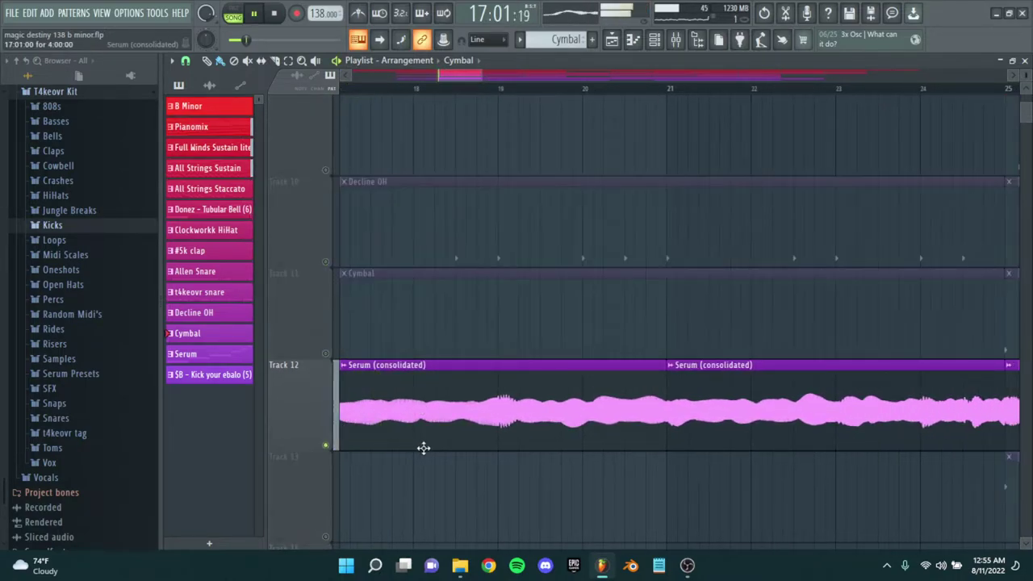
pyautogui.press('space')
pyautogui.scroll(-2, 549, 433)
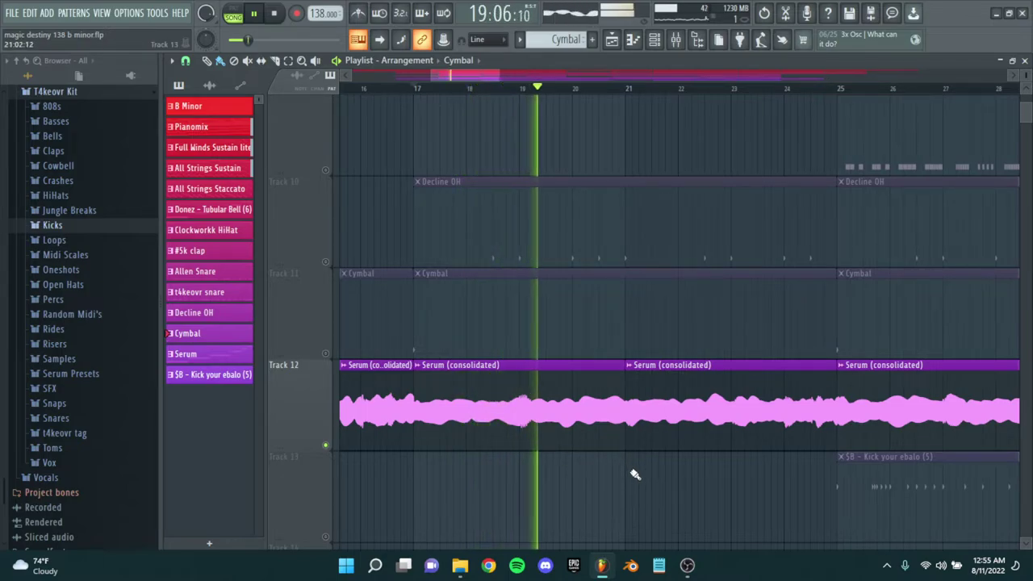
pyautogui.scroll(-4, 663, 397)
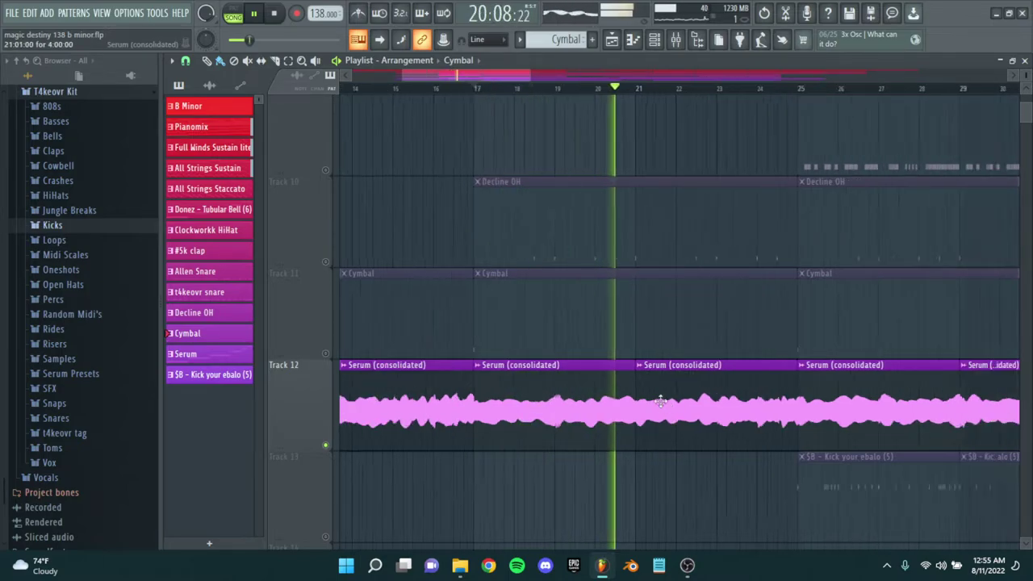
pyautogui.moveTo(660, 323); pyautogui.dragTo(642, 412)
pyautogui.scroll(-5, 643, 379)
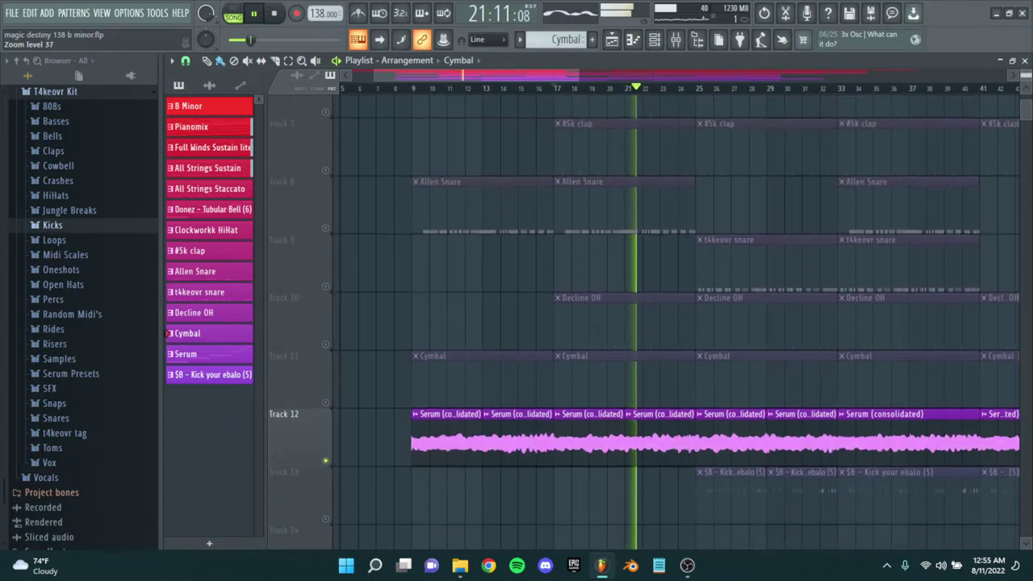
pyautogui.moveTo(659, 329); pyautogui.dragTo(591, 319)
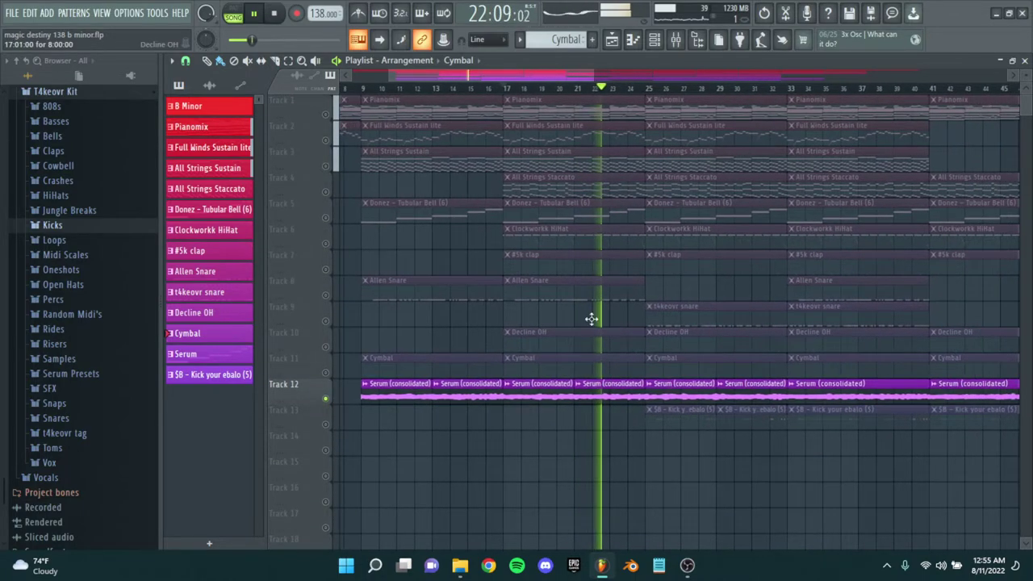
# - Highlight the long low bass notes of the Pianomix pattern in the piano roll, return to the playlist, and stop playback
pyautogui.doubleClick(563, 110)
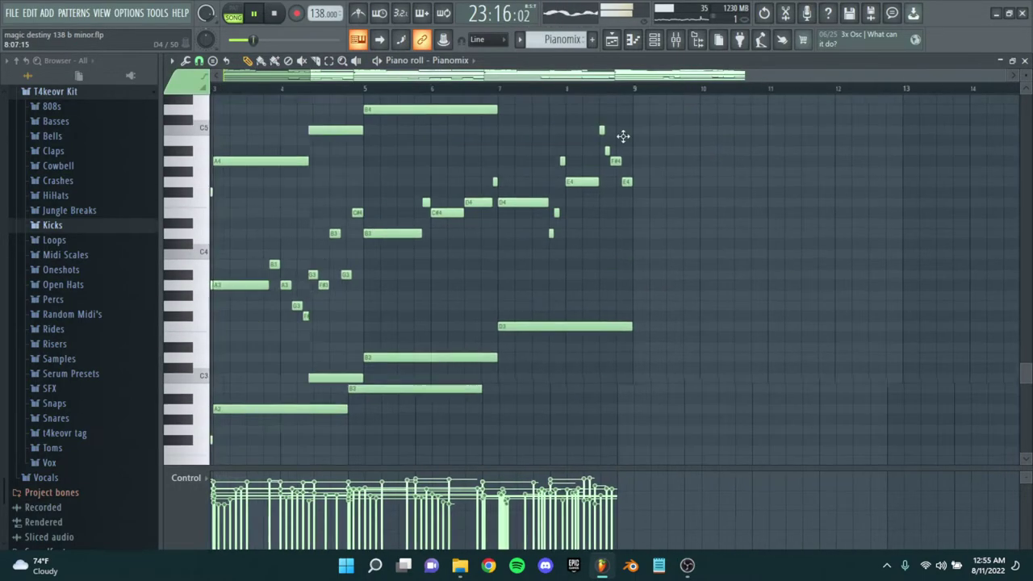
pyautogui.moveTo(292, 300); pyautogui.dragTo(607, 170)
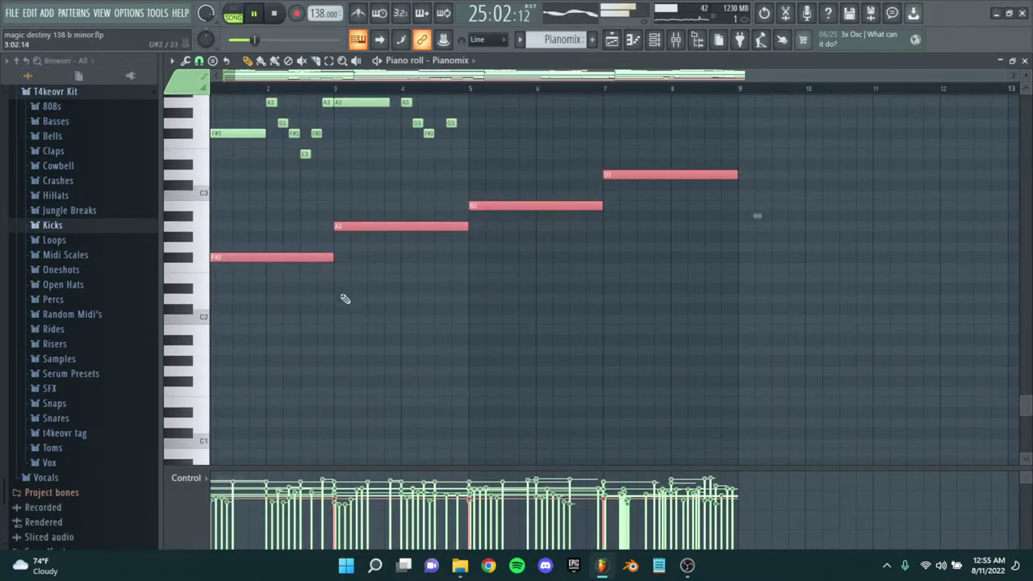
pyautogui.click(557, 276)
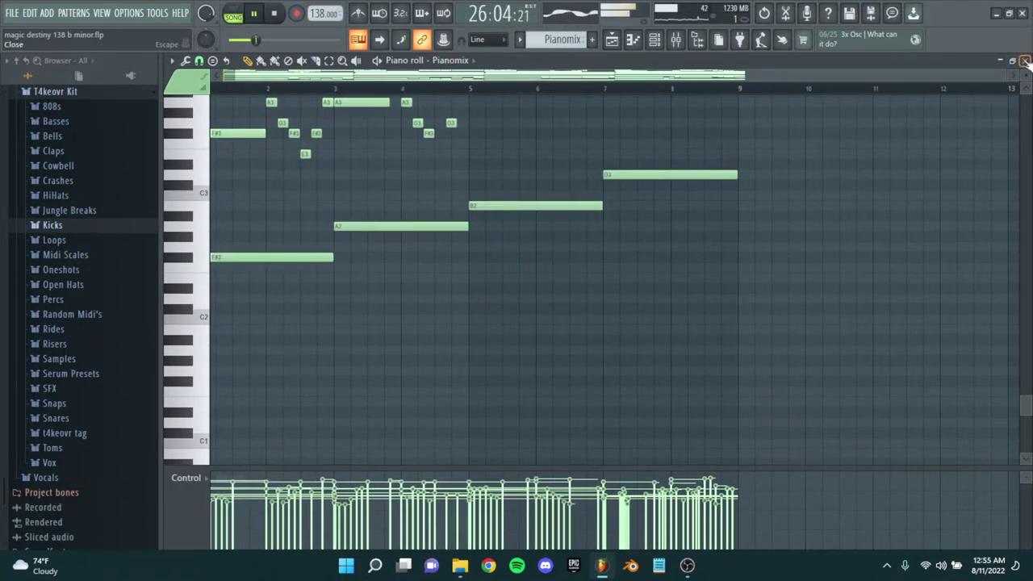
pyautogui.click(1026, 61)
pyautogui.click(578, 474)
pyautogui.press('space')
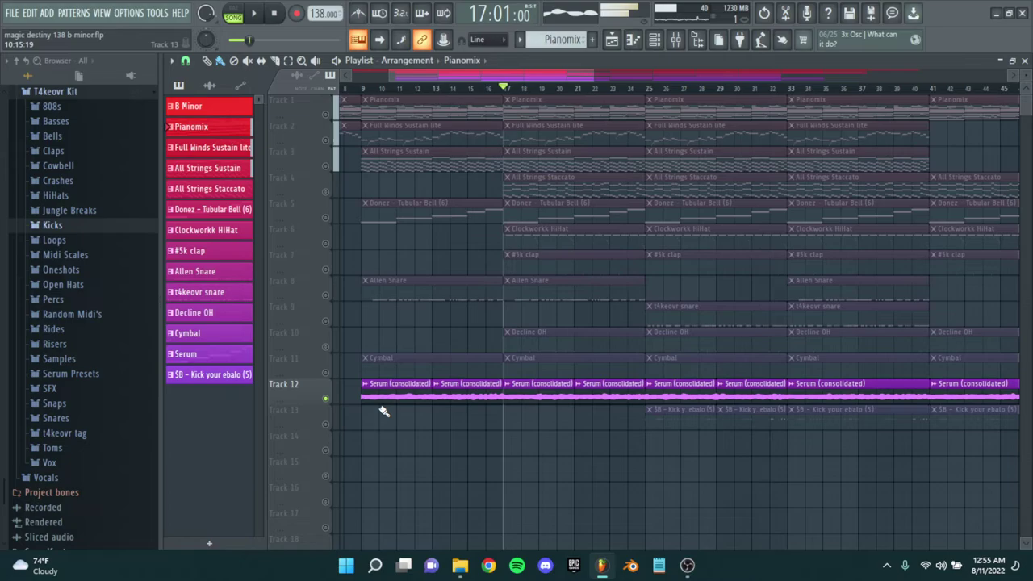
# - Solo Track 13 and set the playback position to bar 25, where its first $B - Kick your ebalo (5) clip starts
pyautogui.rightClick(326, 424)
pyautogui.hscroll(2, 630, 363)
pyautogui.scroll(3, 557, 275)
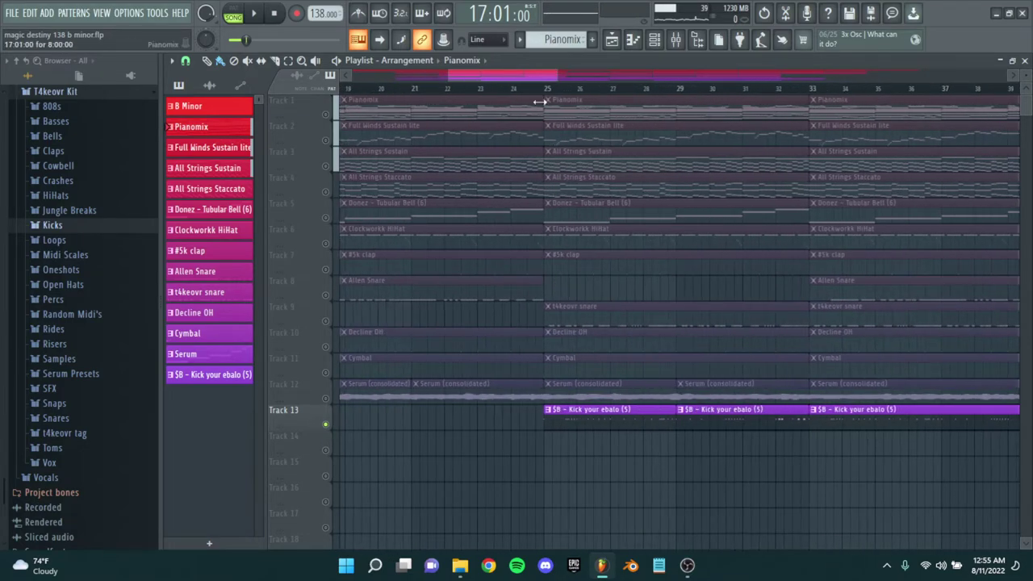
pyautogui.scroll(3, 546, 91)
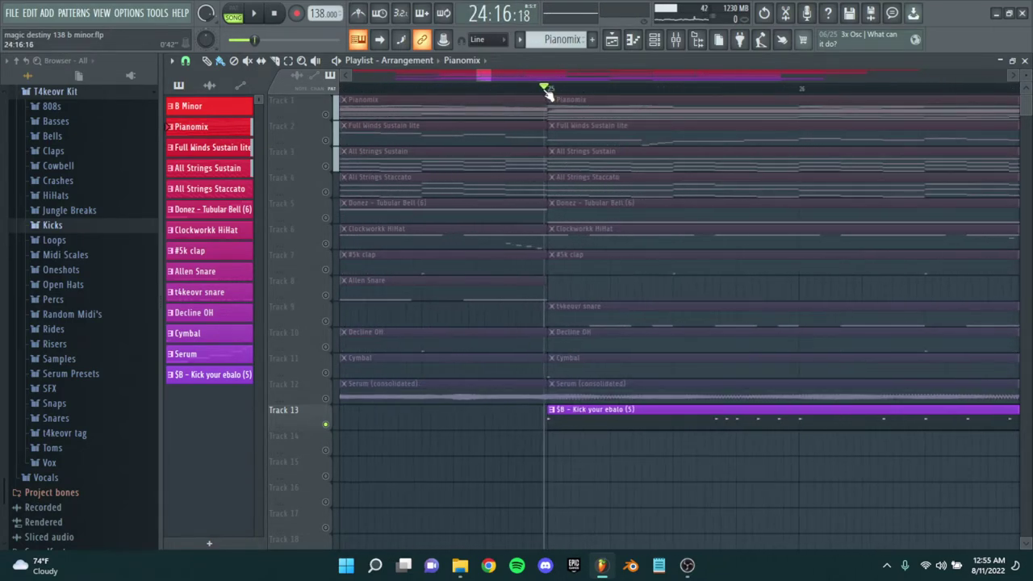
pyautogui.click(561, 92)
pyautogui.scroll(-3, 646, 312)
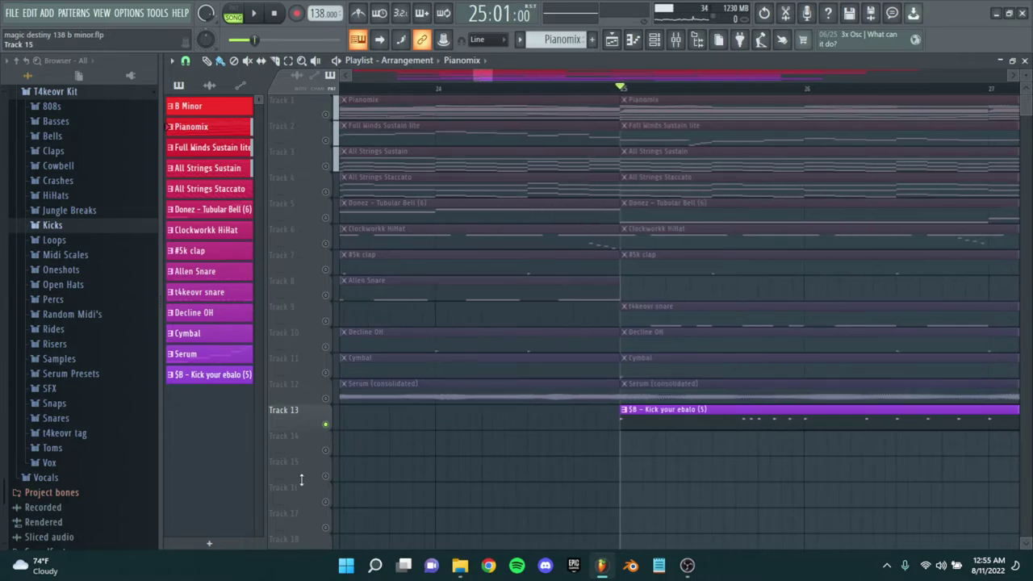
# - Unsolo Track 13 and open the $B - Kick your ebalo (5) pattern in the piano roll
pyautogui.rightClick(326, 425)
pyautogui.hscroll(2, 695, 410)
pyautogui.scroll(-2, 506, 412)
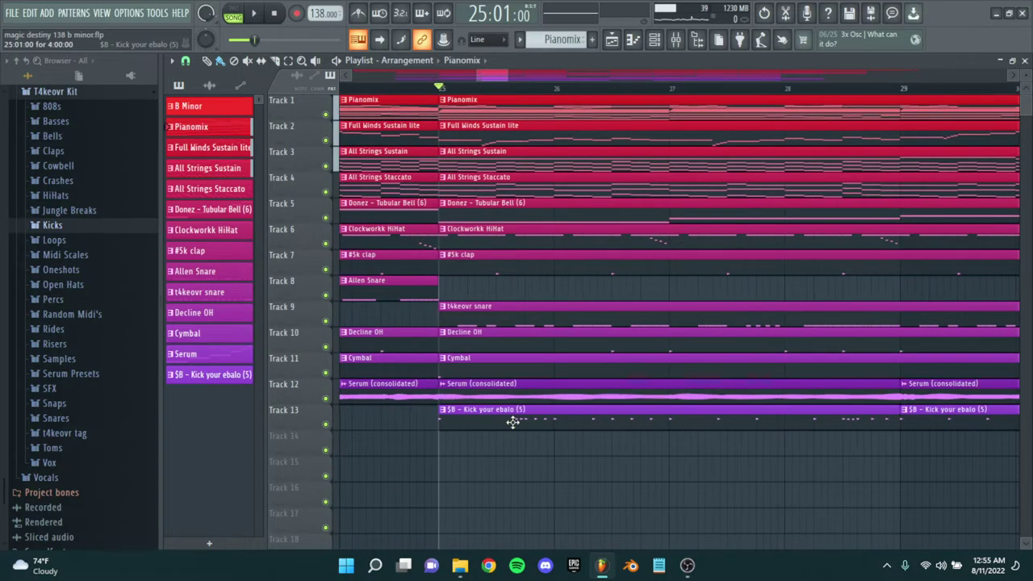
pyautogui.doubleClick(512, 420)
pyautogui.scroll(8, 416, 247)
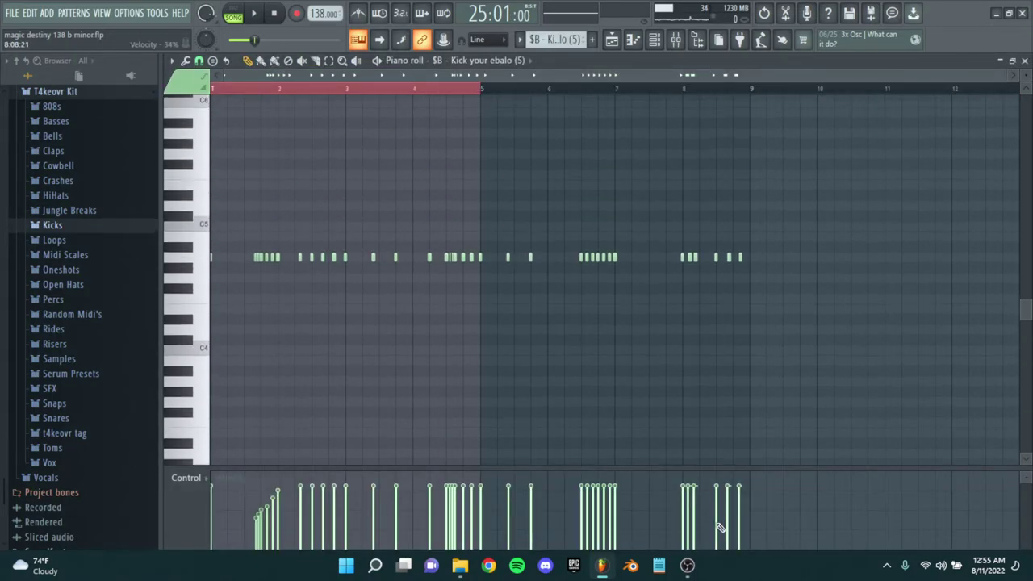
# - Play the kick pattern in the piano roll, examine its note placement and velocities, stop playback, and return to the playlist
pyautogui.click(377, 63)
pyautogui.scroll(3, 315, 304)
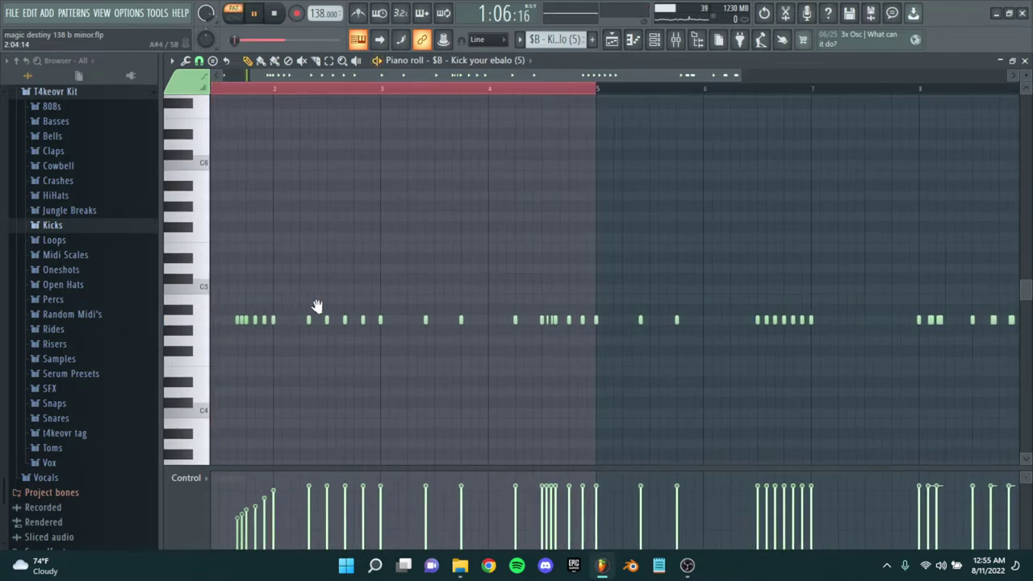
pyautogui.scroll(-2, 469, 306)
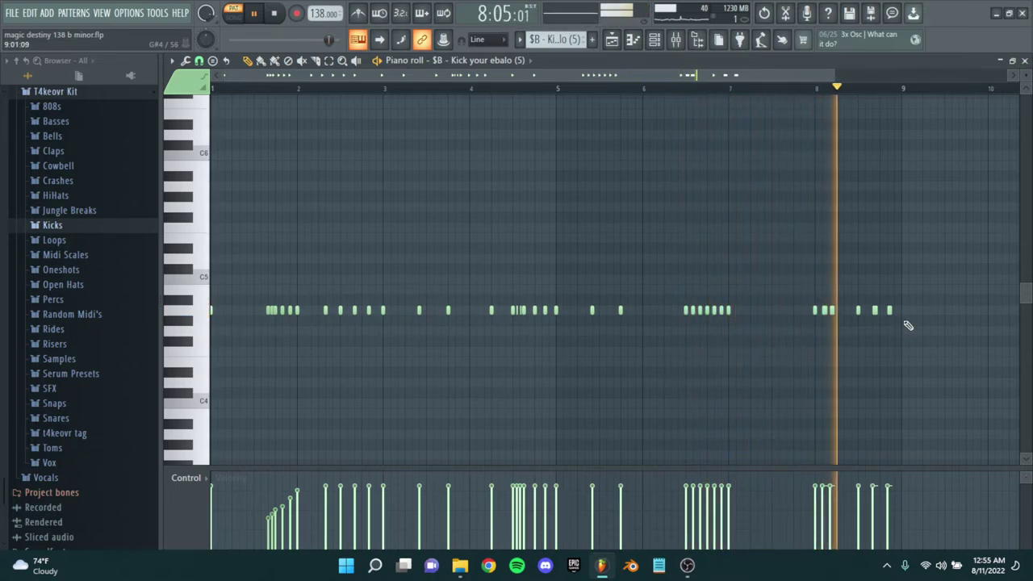
pyautogui.scroll(-1, 905, 331)
pyautogui.press('space')
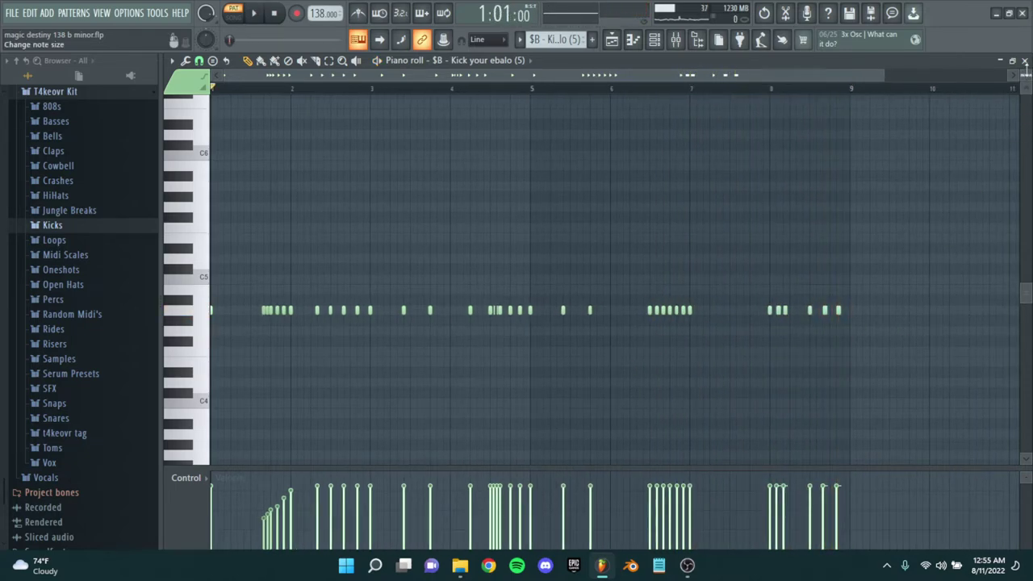
pyautogui.click(1025, 60)
pyautogui.press('F6')
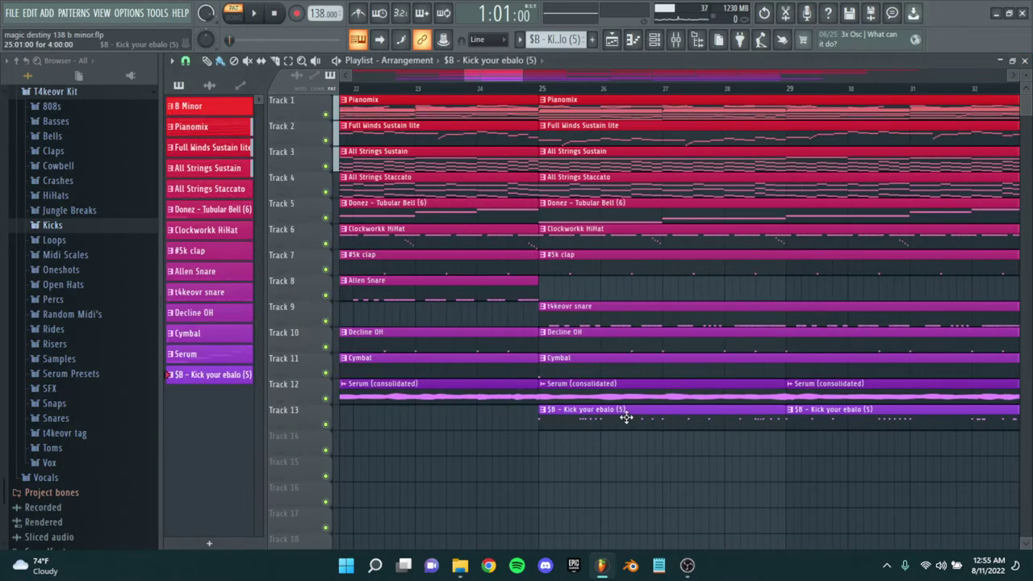
# - Bring the start of the arrangement into view and play the full beat in song mode from bar 9
pyautogui.scroll(-1, 467, 331)
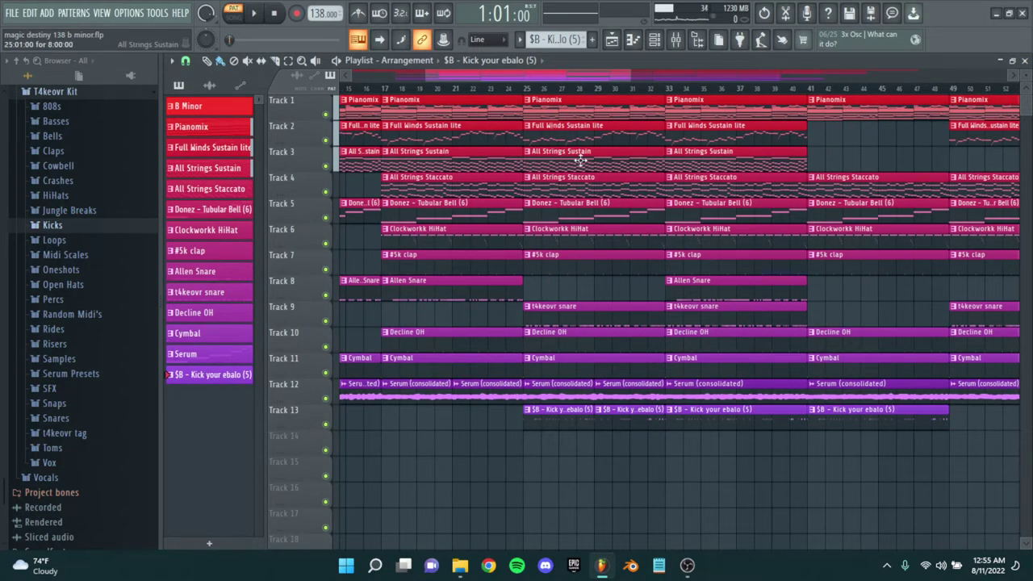
pyautogui.moveTo(496, 233); pyautogui.dragTo(622, 229)
pyautogui.scroll(-1, 622, 229)
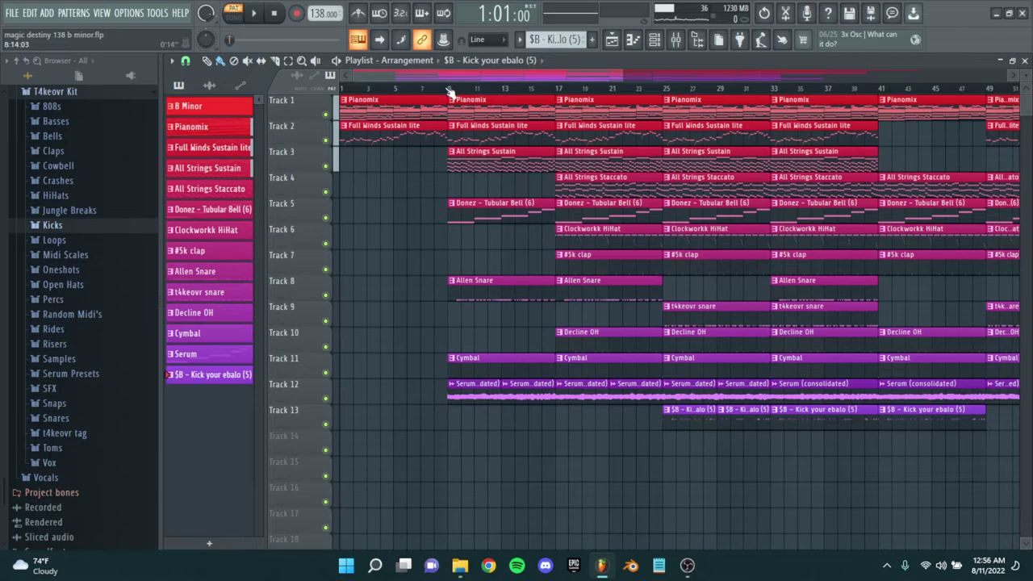
pyautogui.press('space')
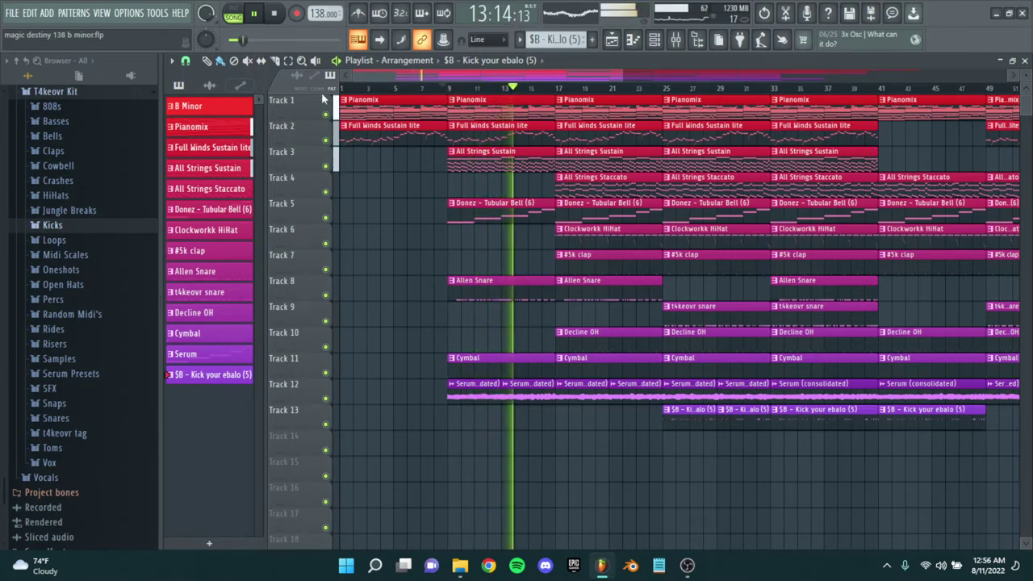
# - Follow the full beat's playback through about bar 40, examining how the snare, hi-hat, Serum and kick clips are layered
pyautogui.moveTo(701, 289); pyautogui.dragTo(527, 326)
pyautogui.scroll(4, 513, 321)
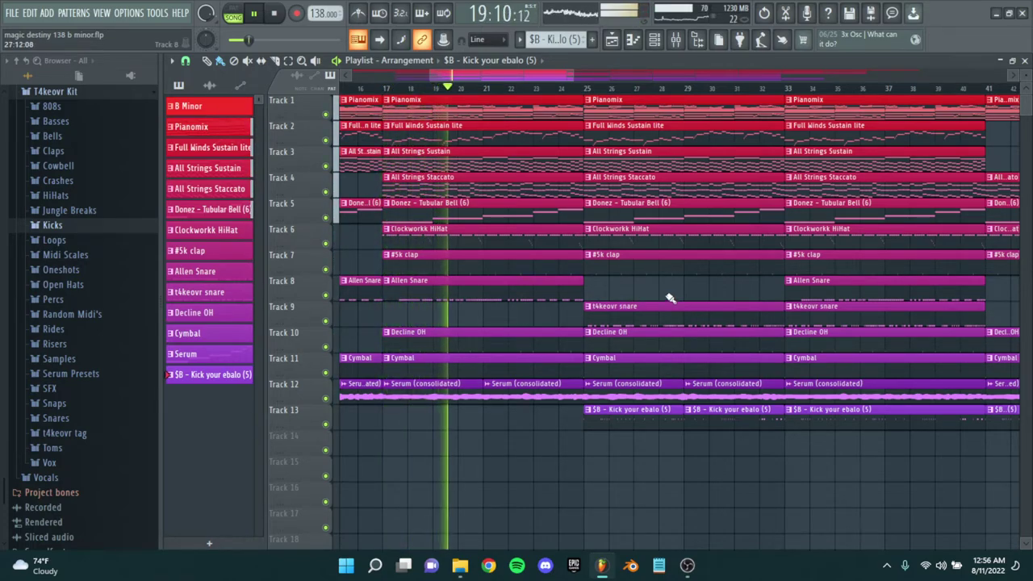
pyautogui.moveTo(681, 290); pyautogui.dragTo(646, 296)
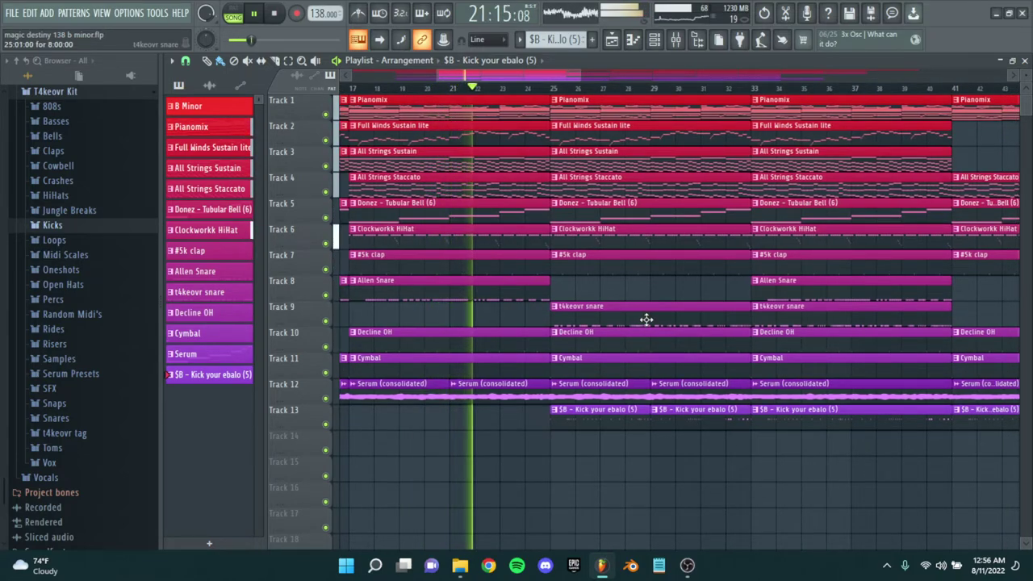
pyautogui.moveTo(686, 292); pyautogui.dragTo(607, 320)
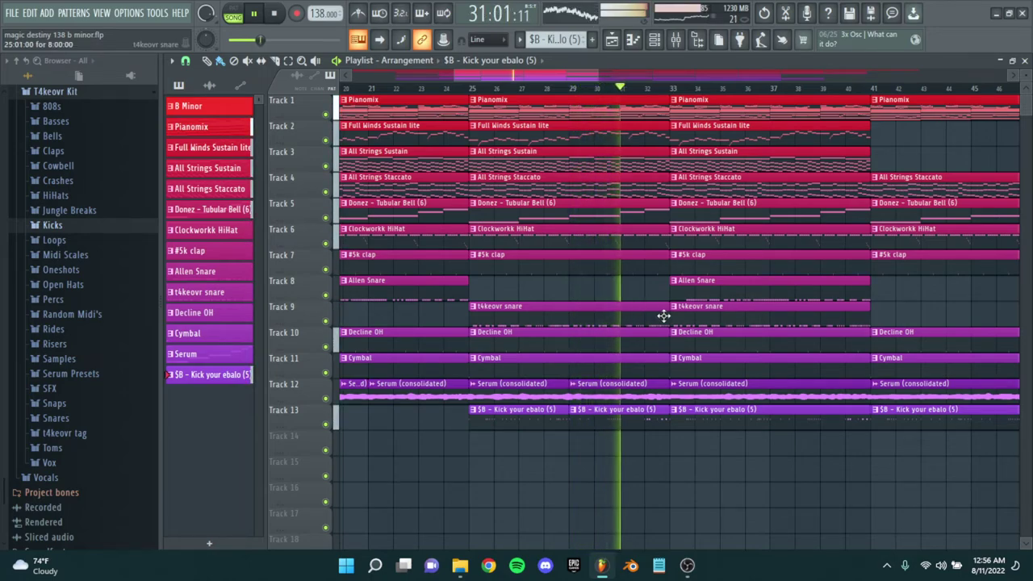
pyautogui.moveTo(640, 305); pyautogui.dragTo(531, 298)
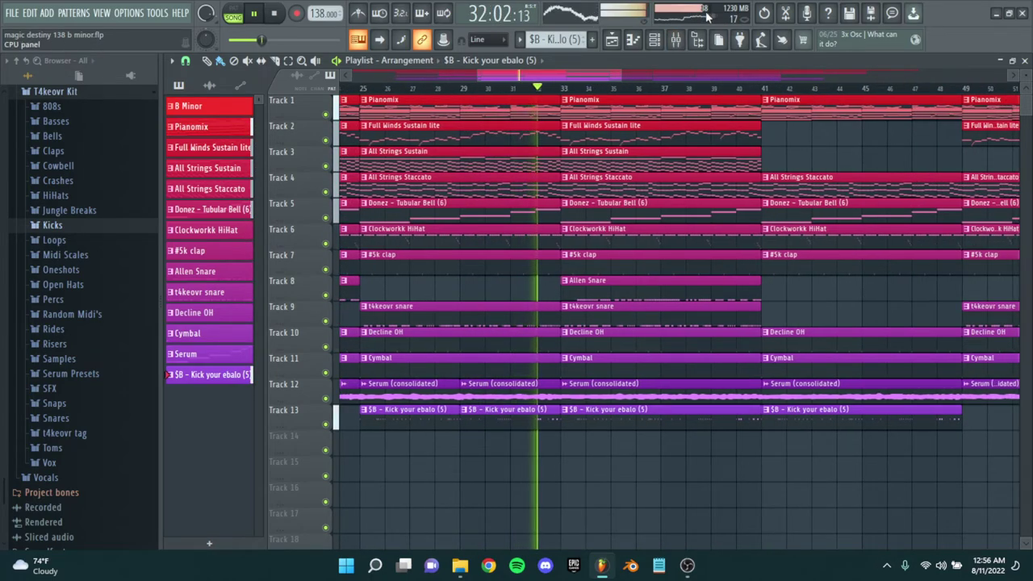
pyautogui.click(677, 40)
pyautogui.scroll(-3, 604, 327)
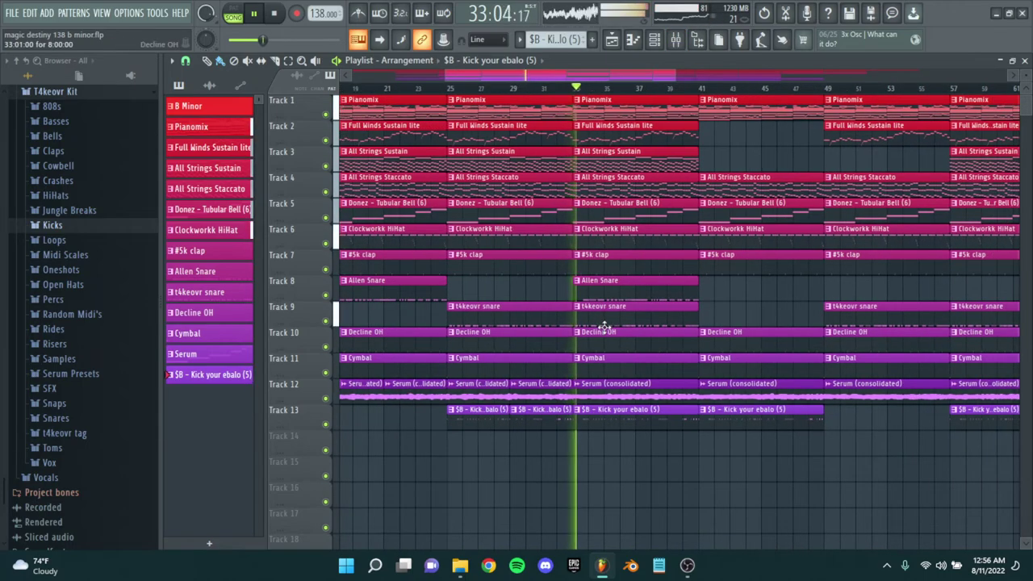
pyautogui.scroll(2, 603, 327)
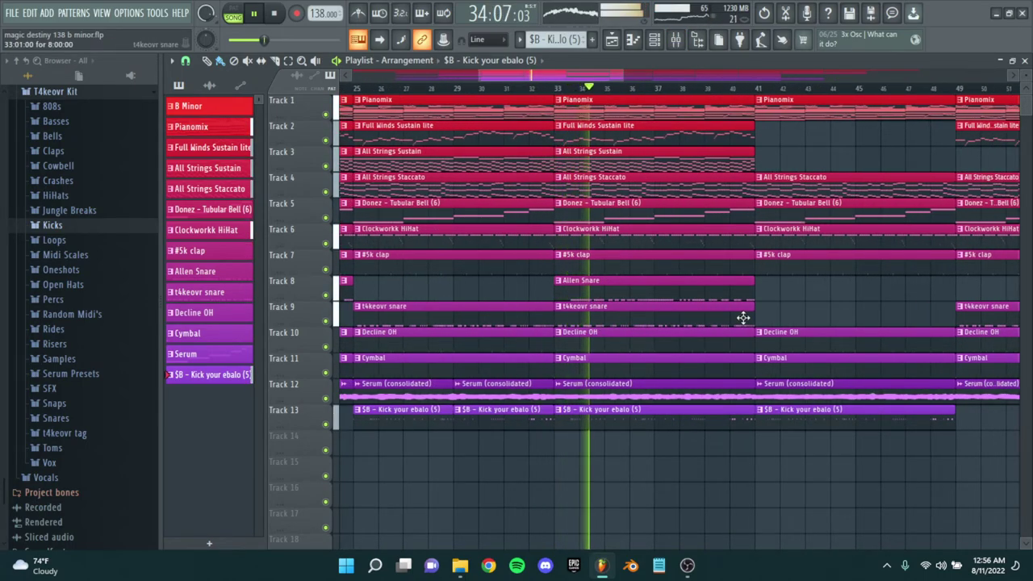
pyautogui.scroll(-4, 669, 350)
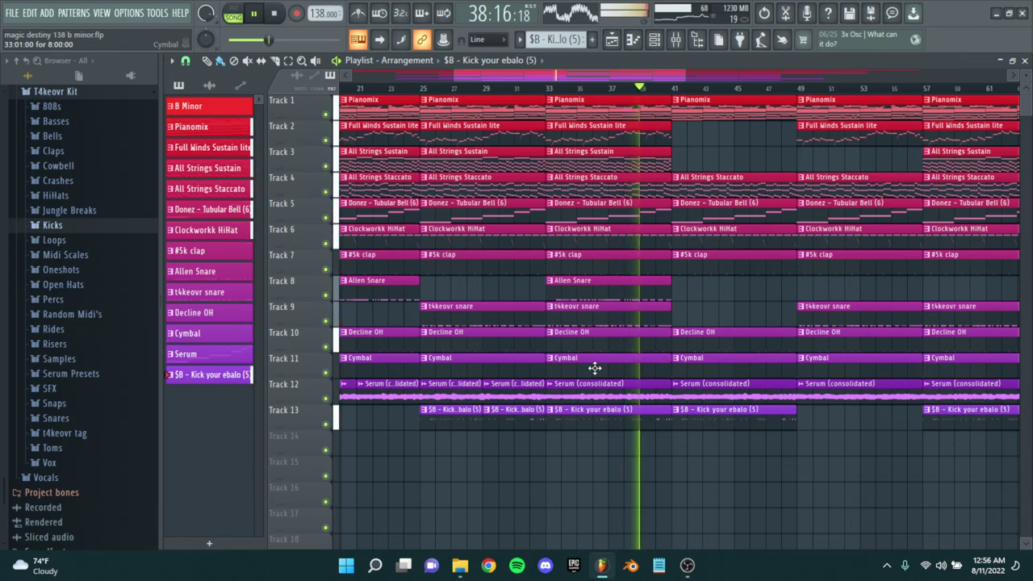
pyautogui.scroll(-4, 618, 385)
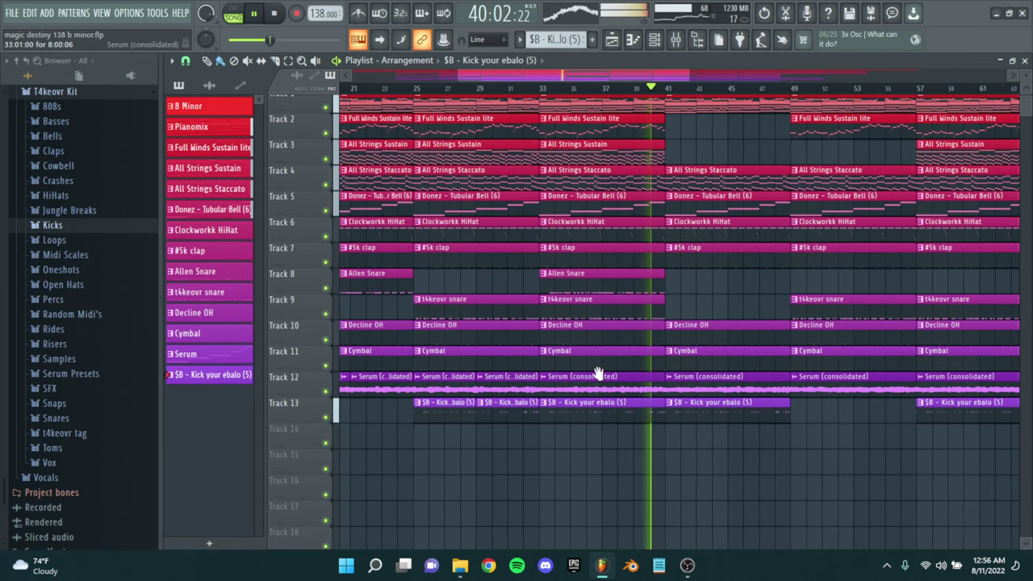